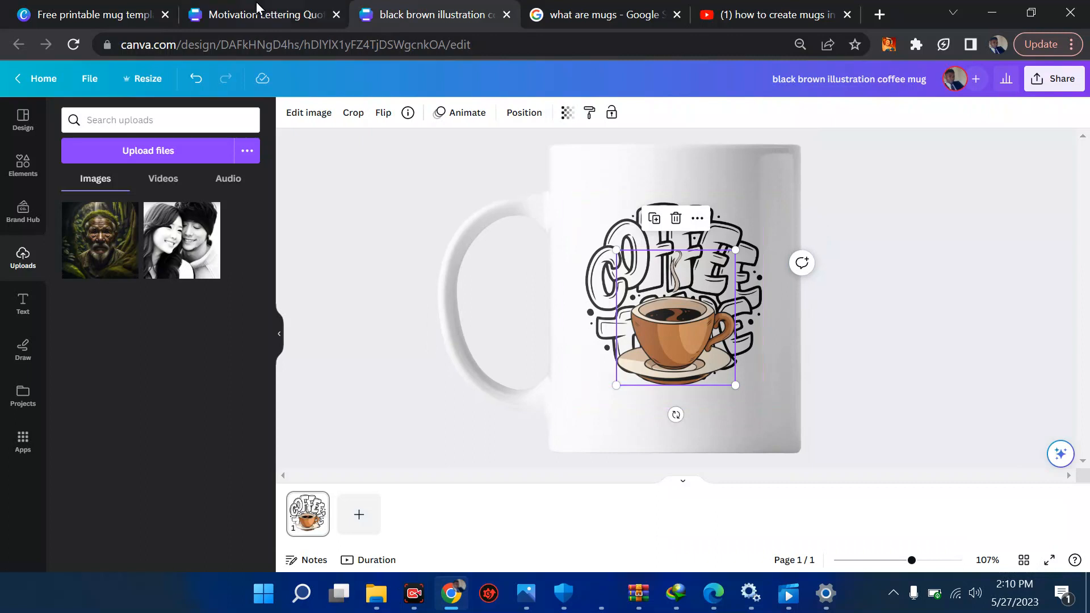
Review the couple photo mug, the coffee mug design and the Google definition of mugs in the other open pages
left_click(254, 9)
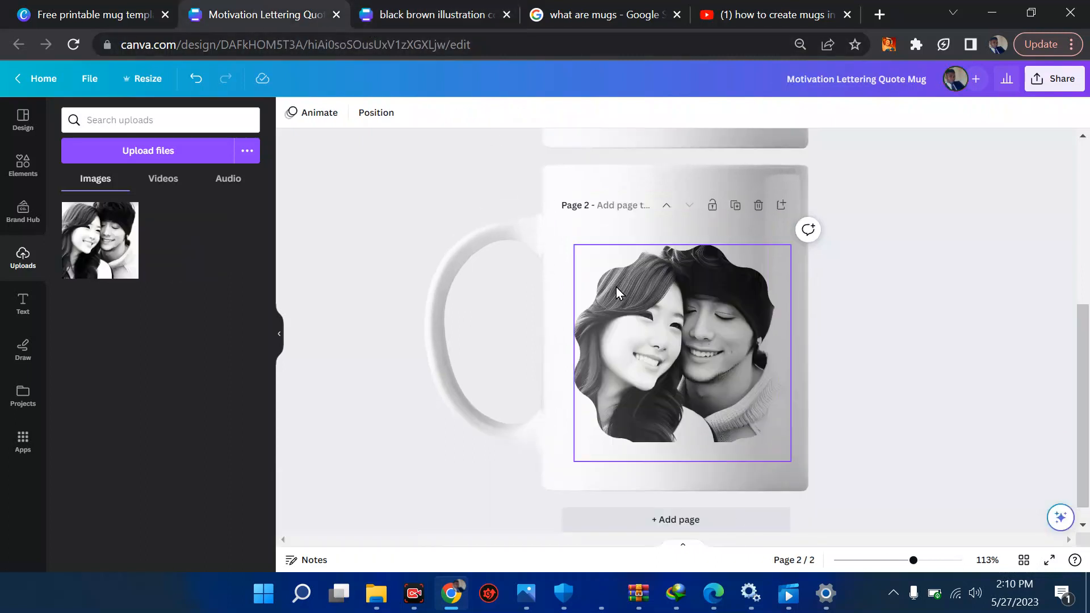
left_click(629, 306)
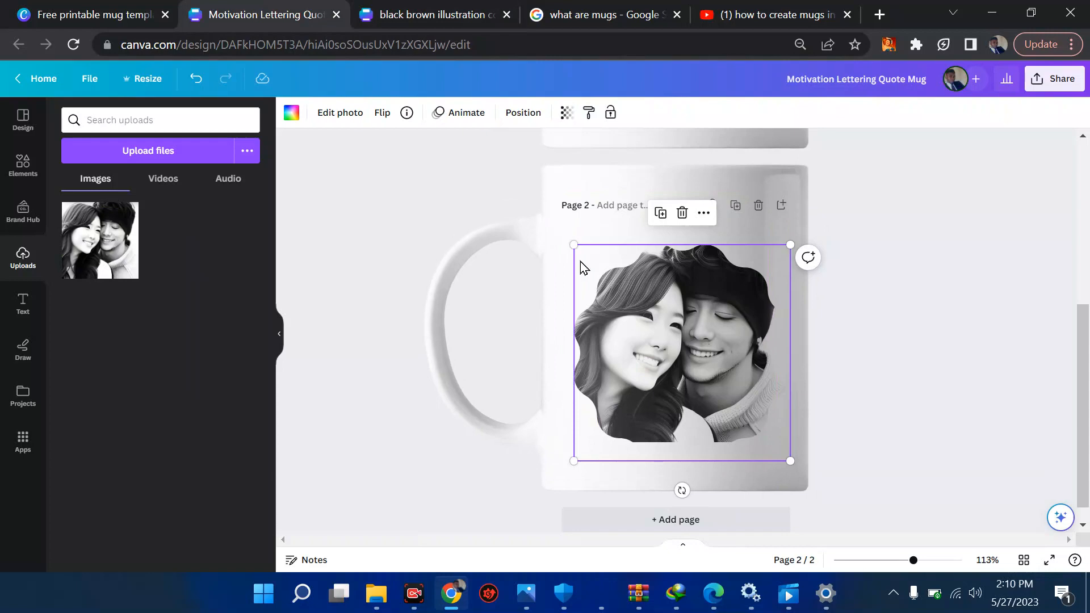
key("ctrl+Tab")
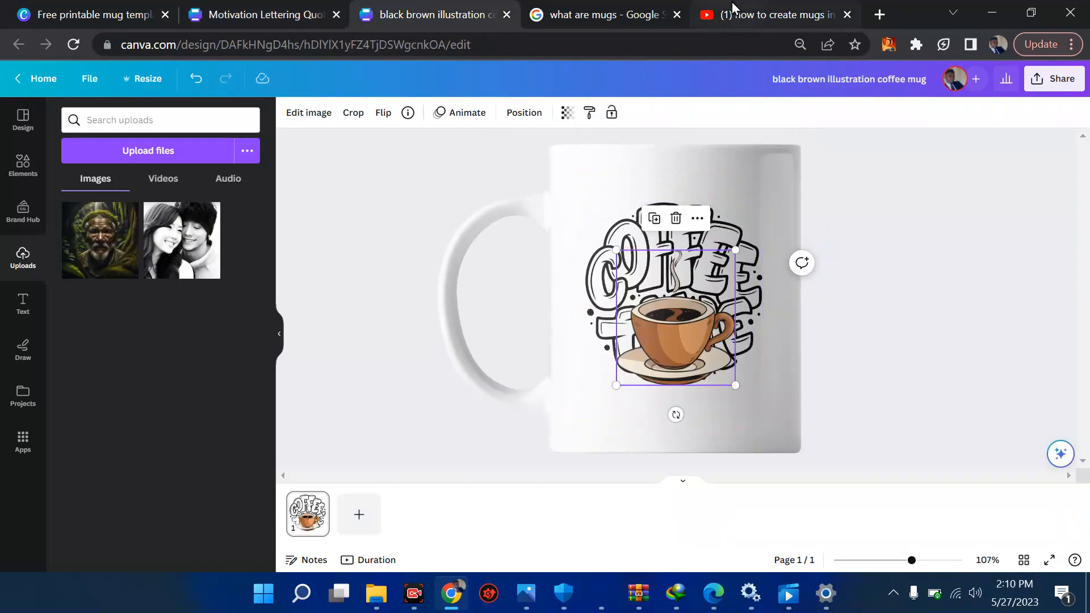
left_click(587, 8)
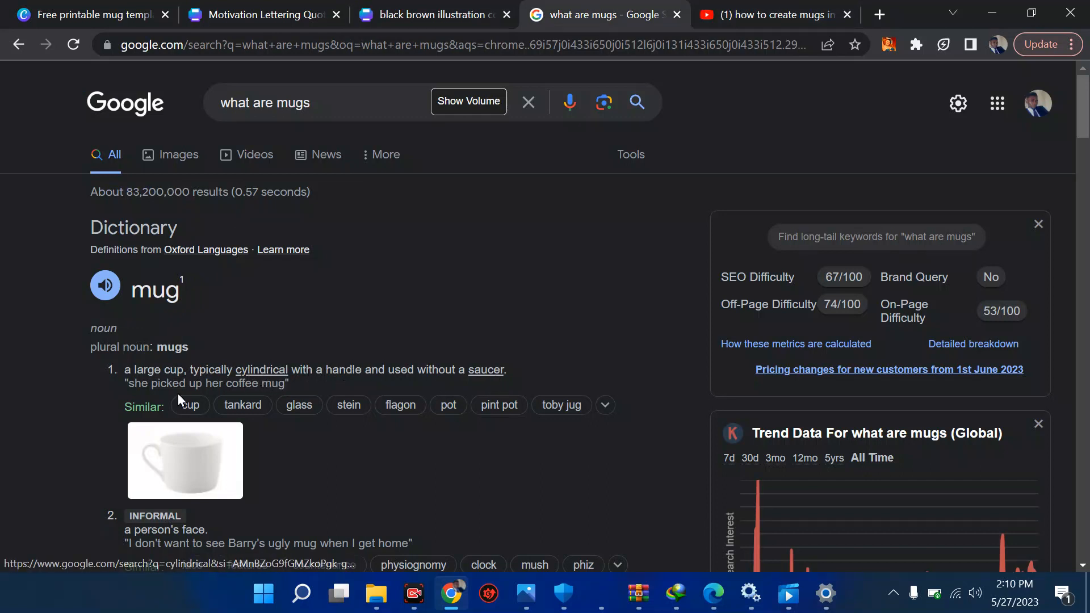
left_click(244, 11)
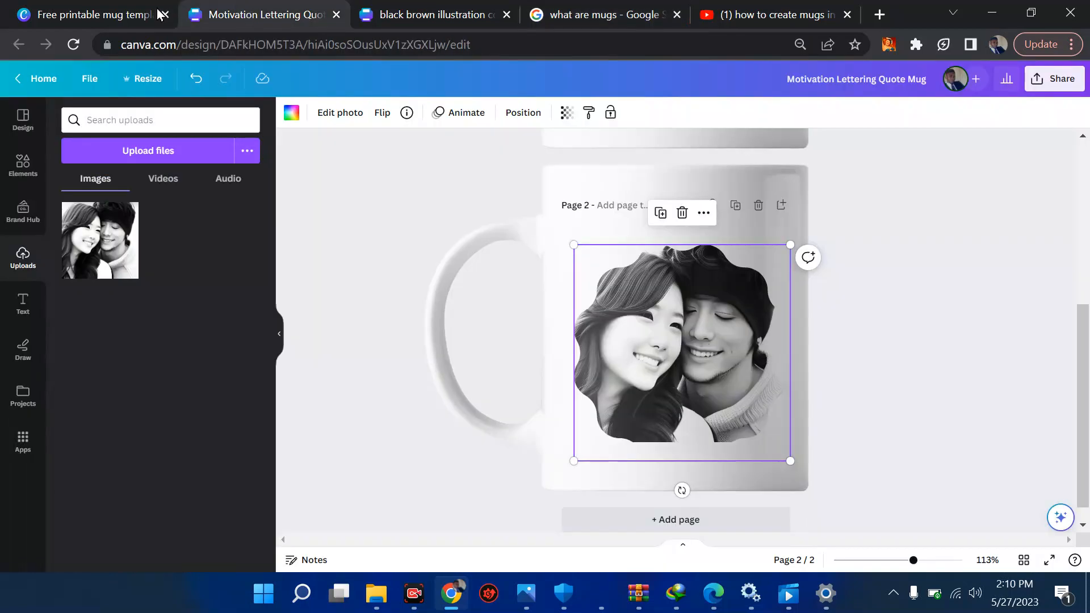
Return to the mug templates page and examine its address, the search suggestions for mugs and the Design spotlight options
left_click(104, 9)
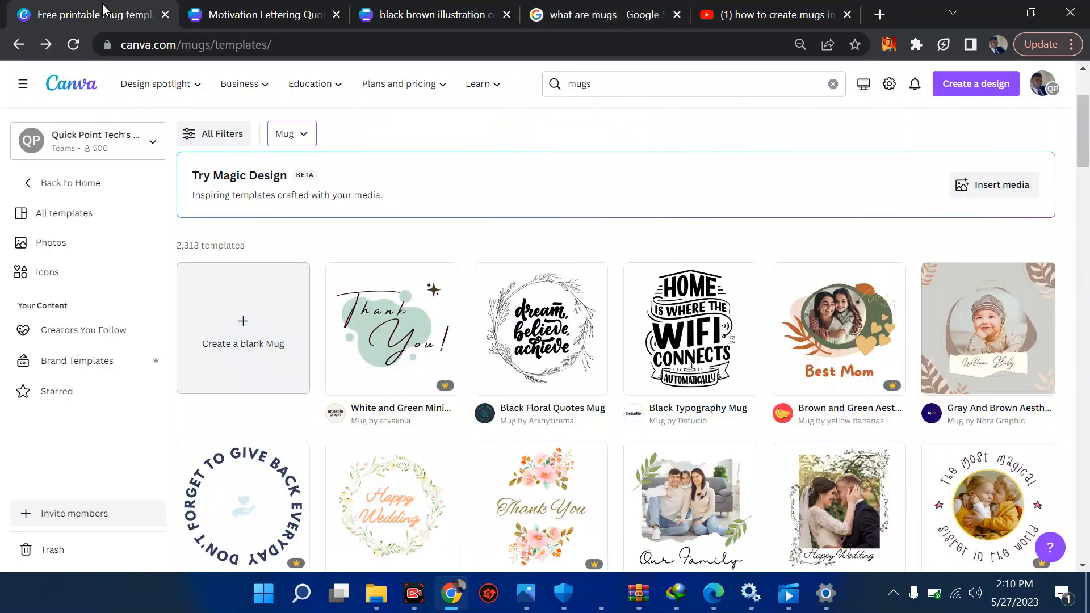
left_click(301, 45)
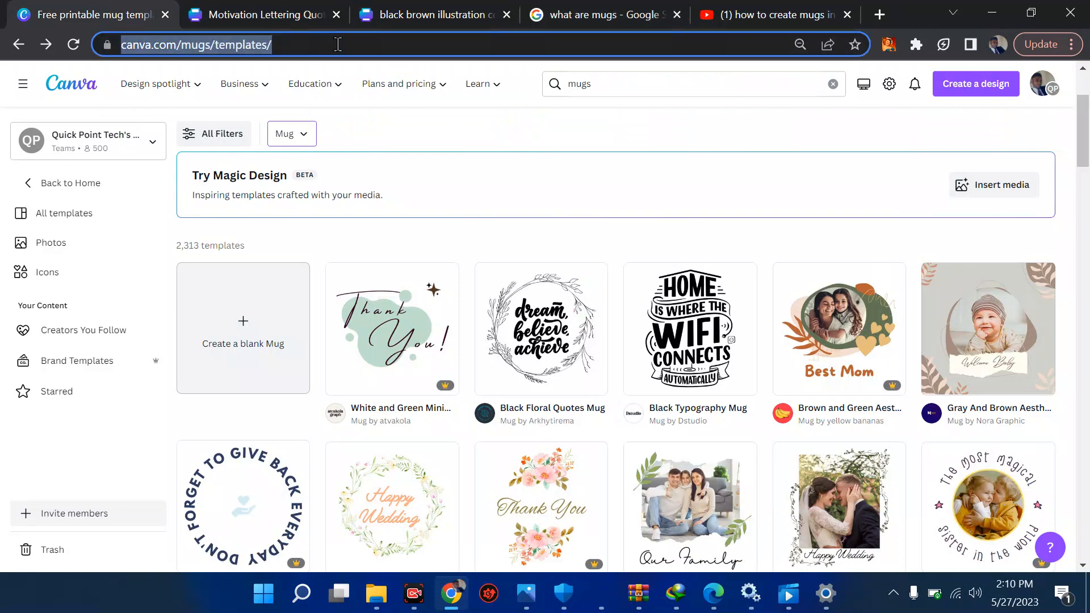
left_click(338, 44)
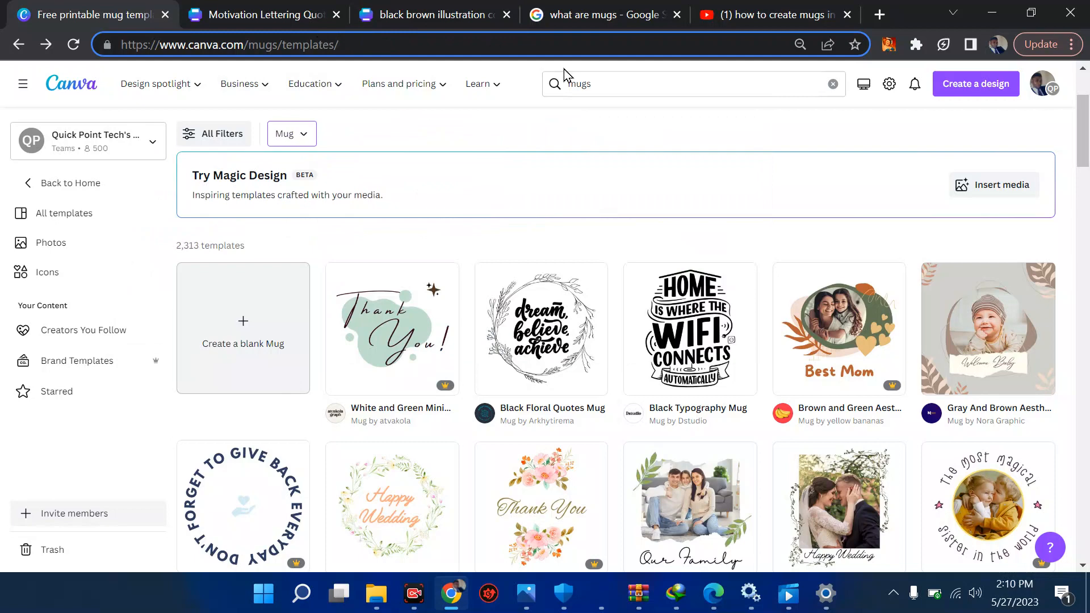
left_click(611, 83)
left_click(611, 83)
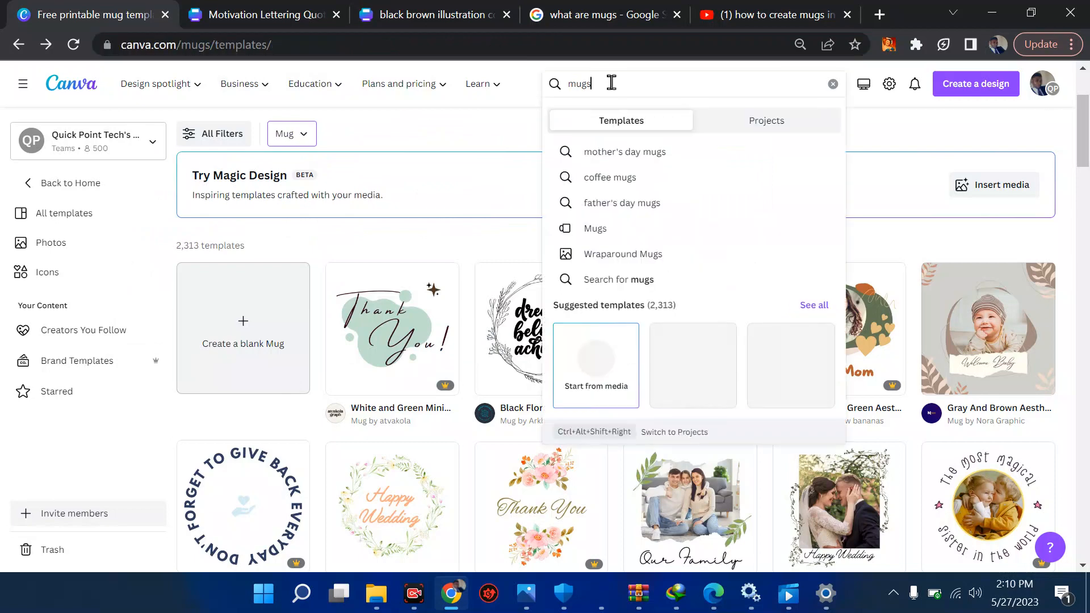
left_click(178, 93)
left_click(178, 93)
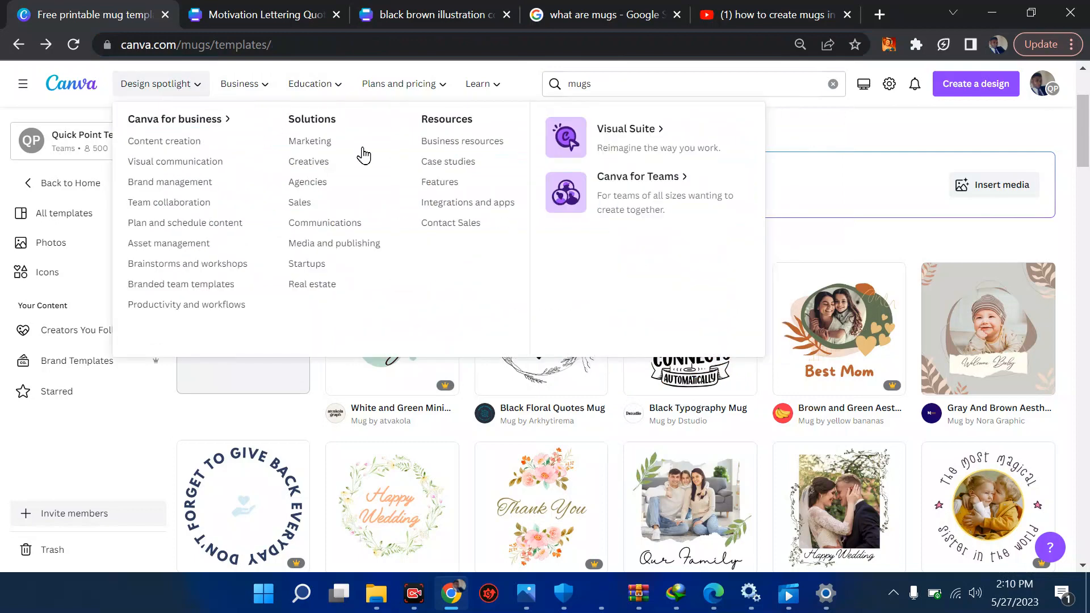
mouse_move(185, 92)
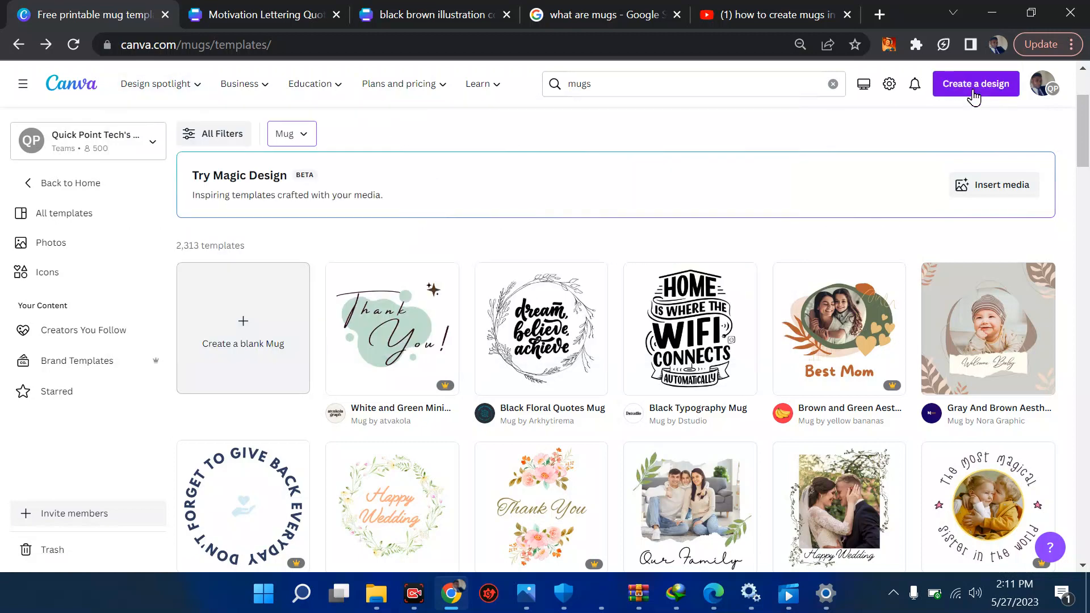
mouse_move(152, 96)
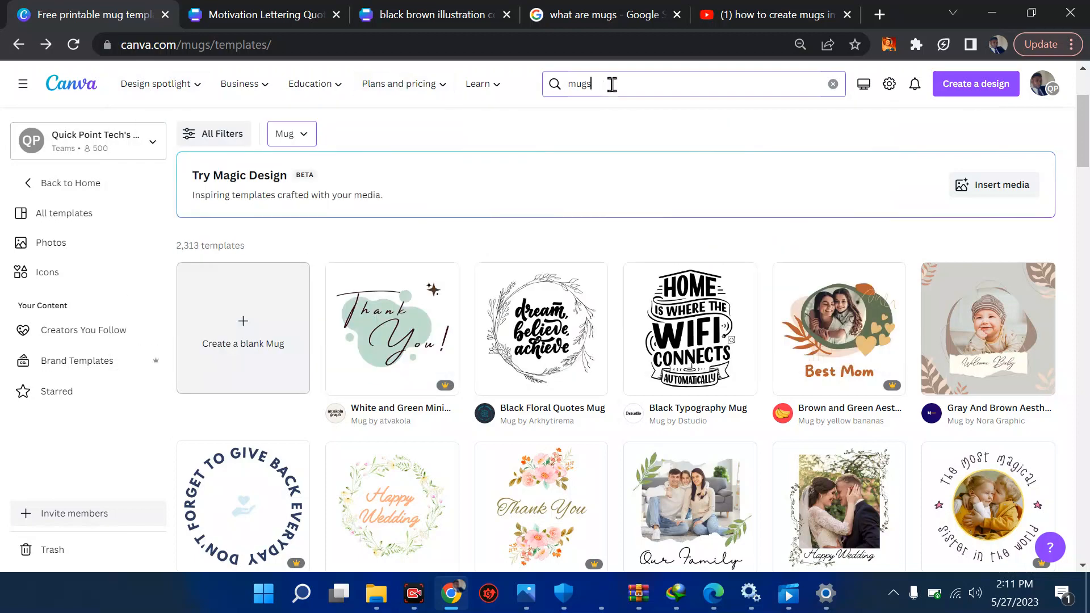
left_click(611, 84)
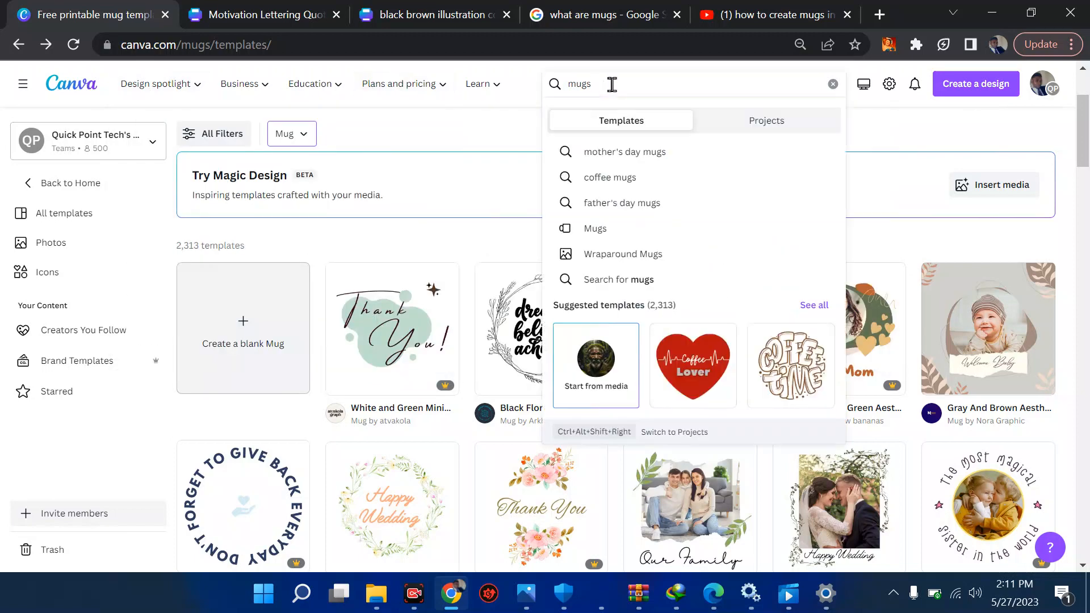
Look up "mug" among the design types offered for creating a new design
left_click(966, 92)
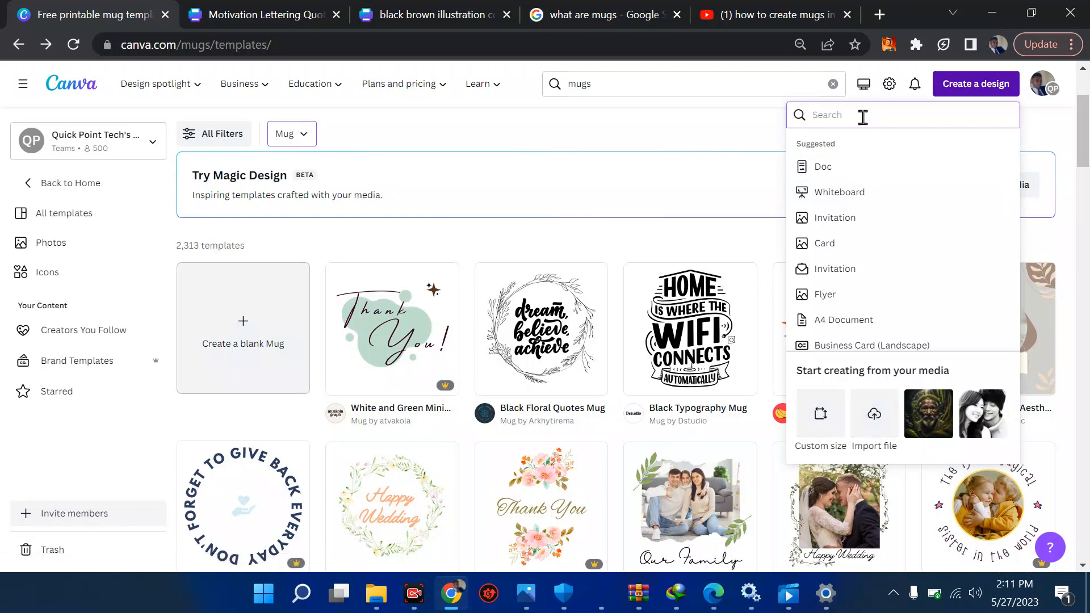
type("mug")
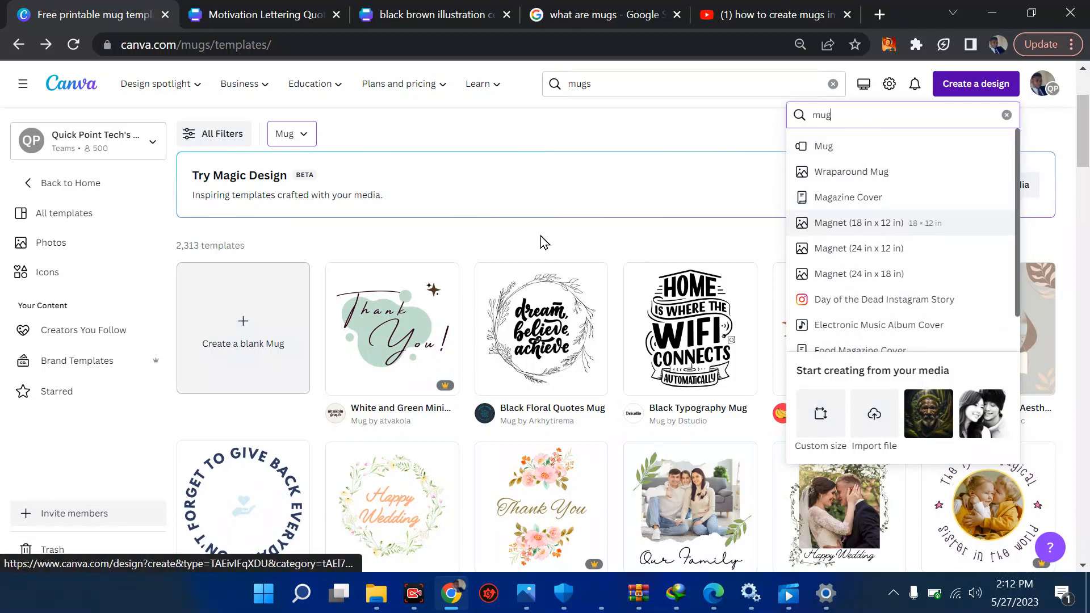
left_click(447, 229)
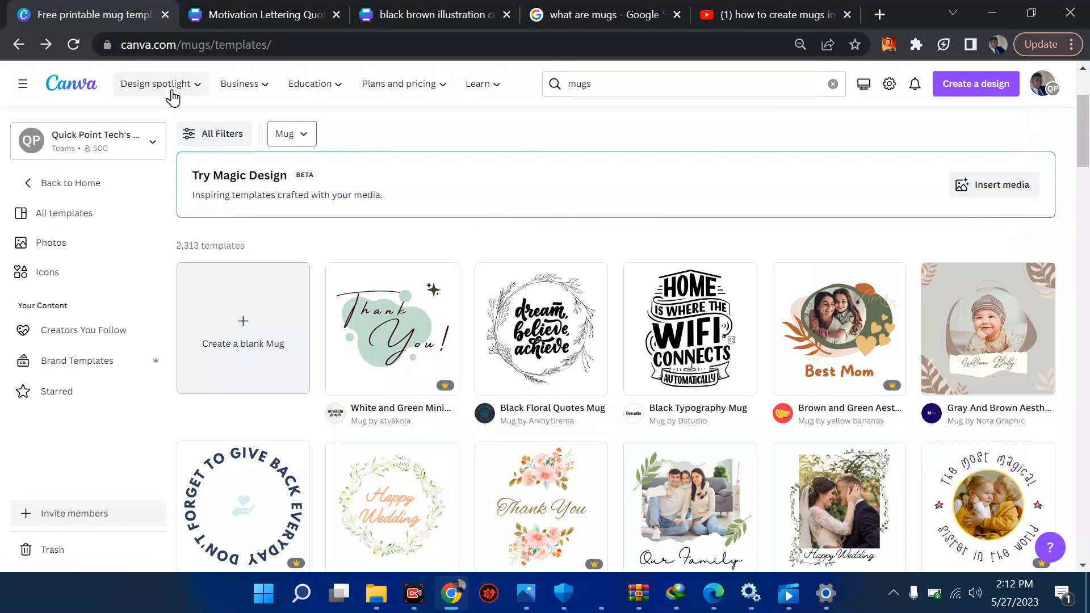
Search the Canva templates for "mug"
mouse_move(173, 97)
left_click(607, 81)
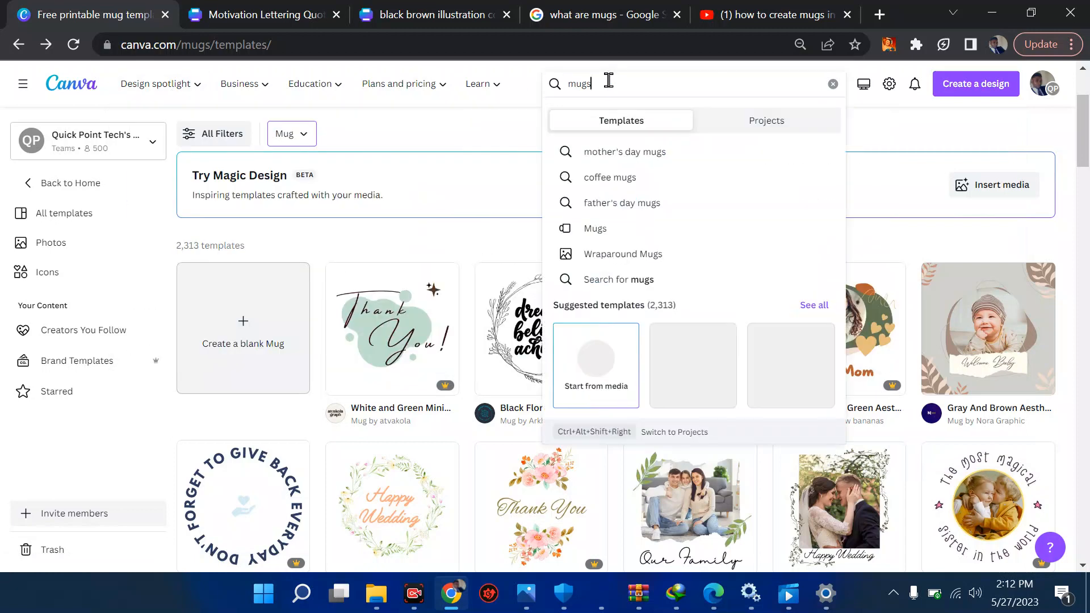
key("BackSpace")
key("Return")
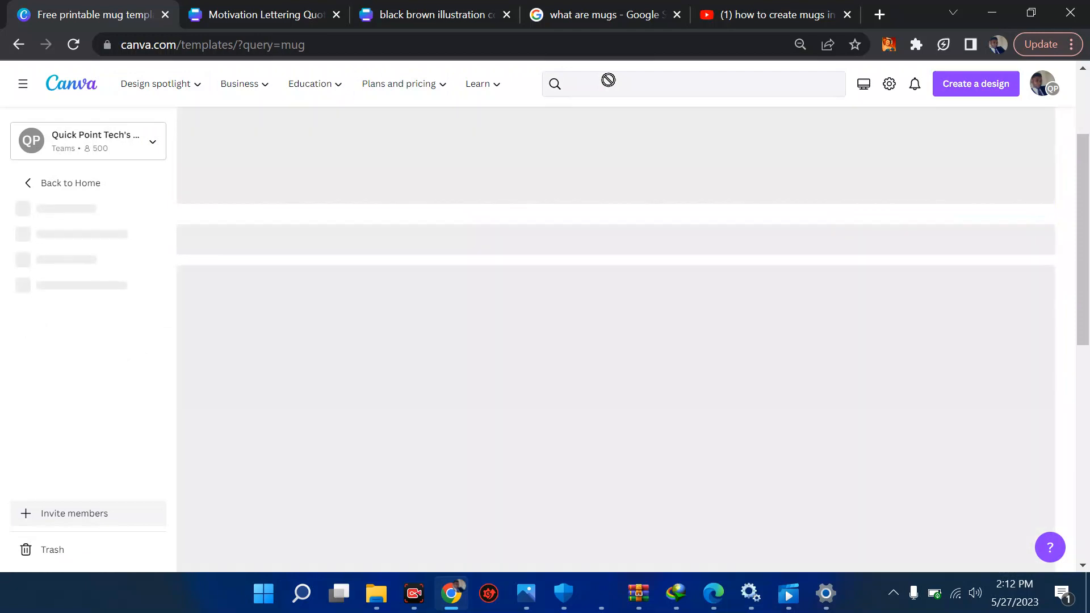
Recolor the coffee lettering behind the cup in the black brown illustration coffee mug design to red
left_click(317, 14)
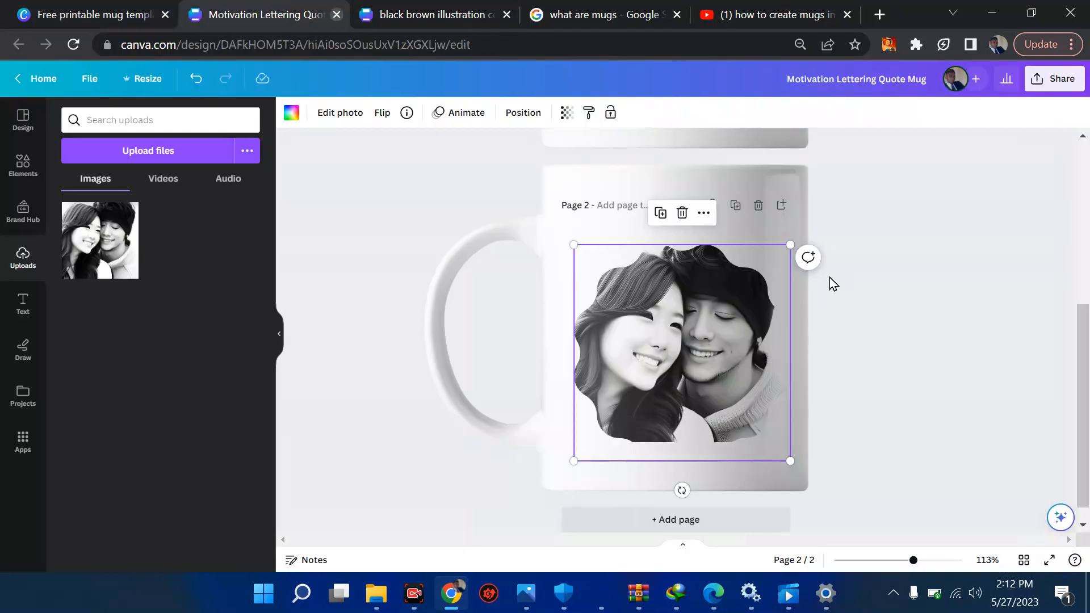
left_click(452, 12)
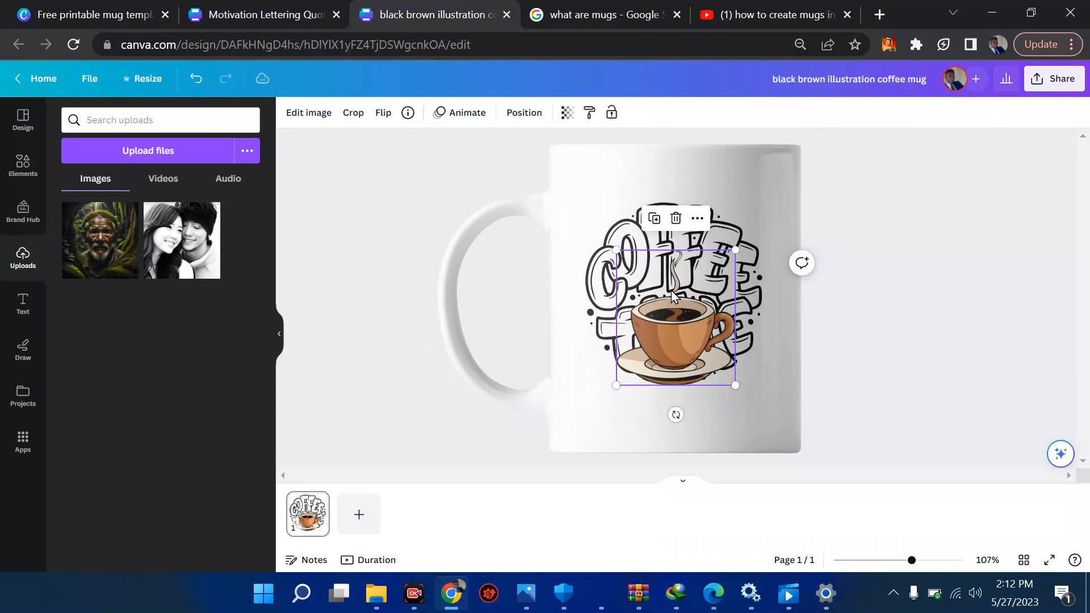
left_click(660, 250)
left_click(292, 113)
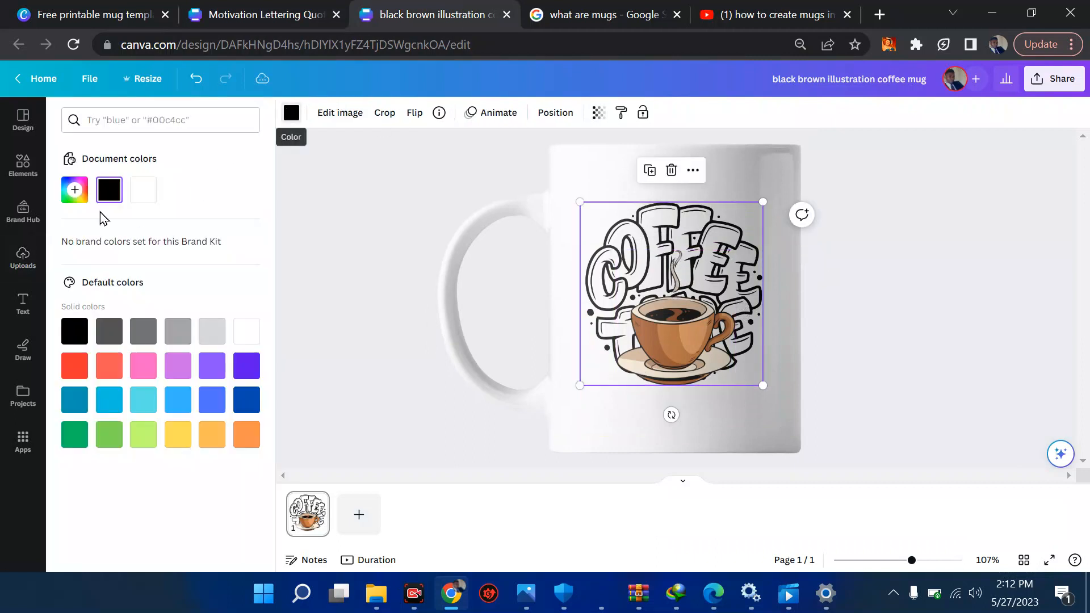
left_click(76, 366)
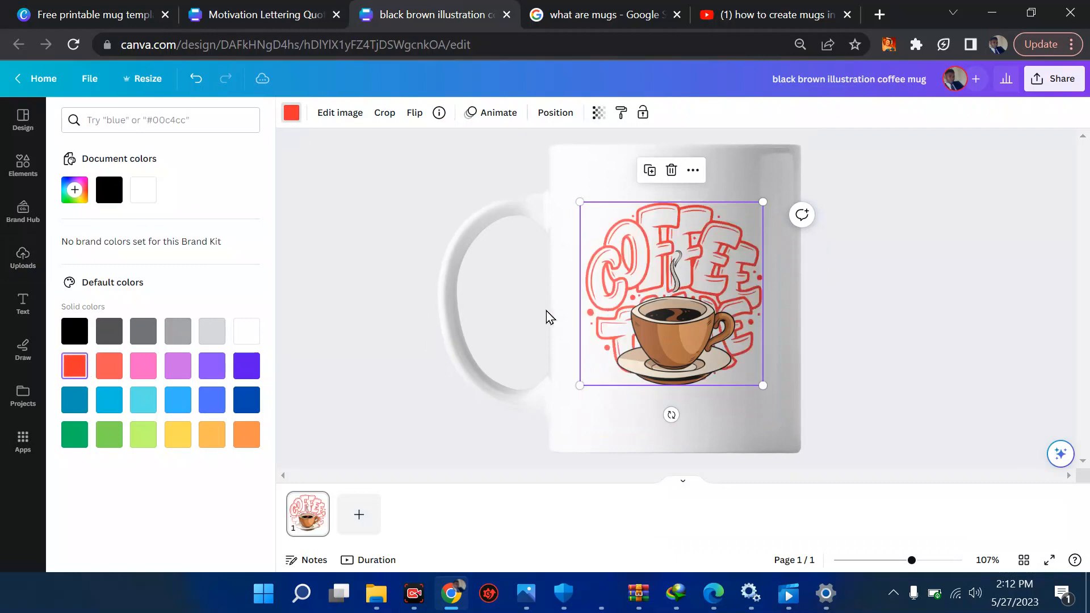
Create a blank mug design from the mug templates page
left_click(120, 17)
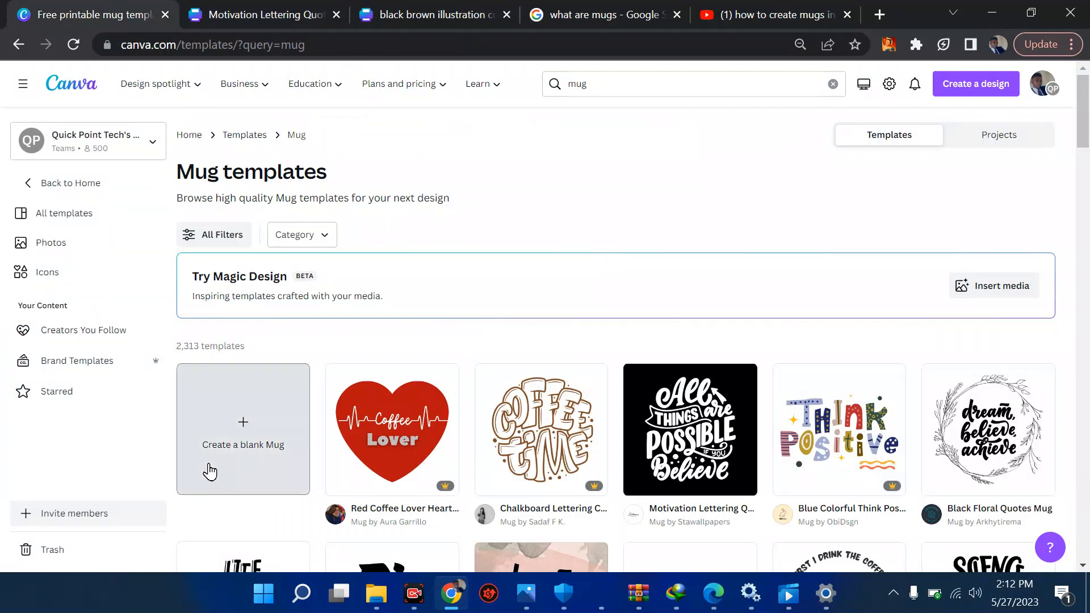
left_click(283, 429)
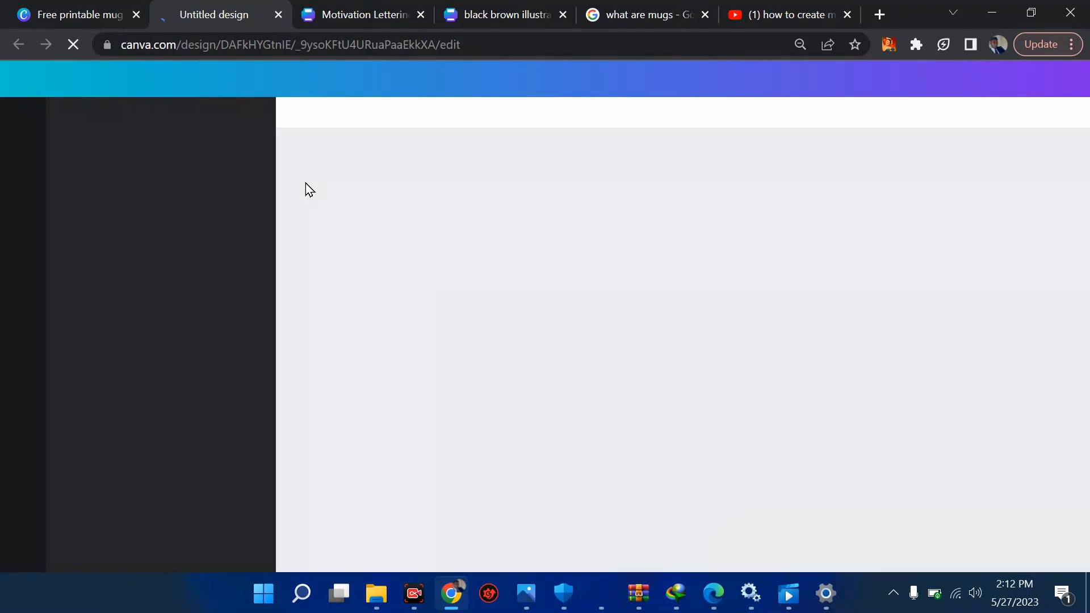
Go back to the mug templates page and browse the available template designs
left_click(56, 13)
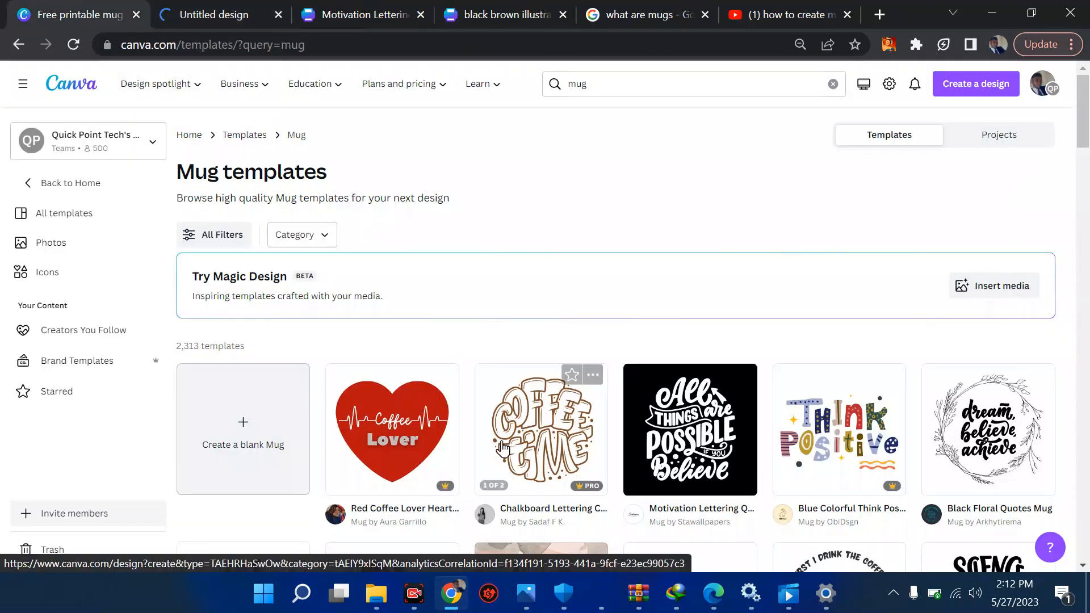
scroll(502, 443, "down", 2)
scroll(503, 448, "down", 2)
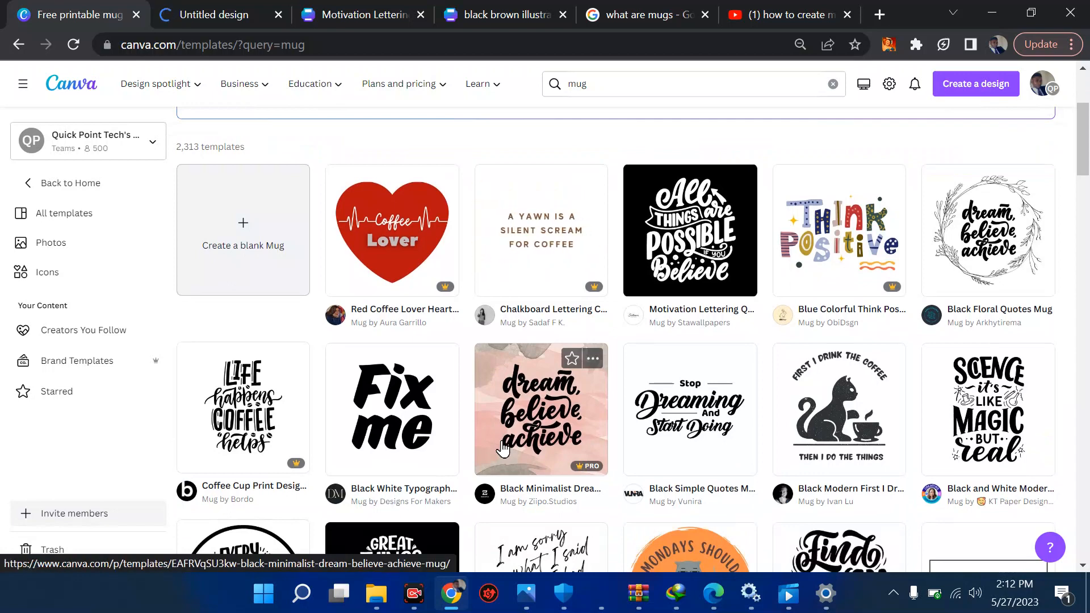
scroll(503, 449, "down", 2)
scroll(502, 448, "down", 2)
scroll(502, 448, "up", 8)
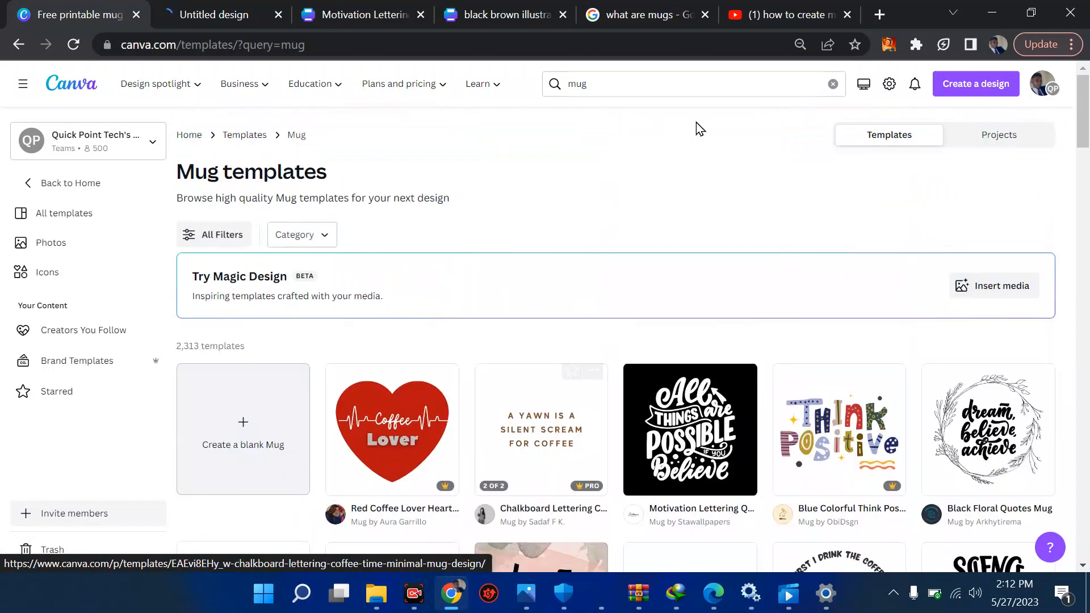
Search the templates for "mug with man"
left_click(633, 84)
key("BackSpace")
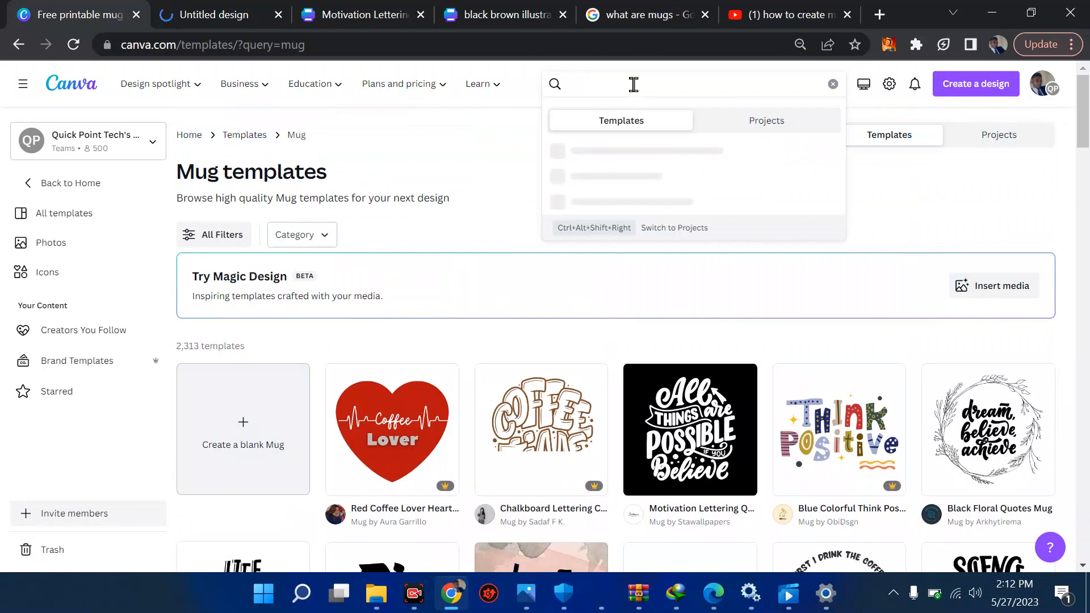
type("wi")
key("BackSpace")
key("BackSpace")
type("mug")
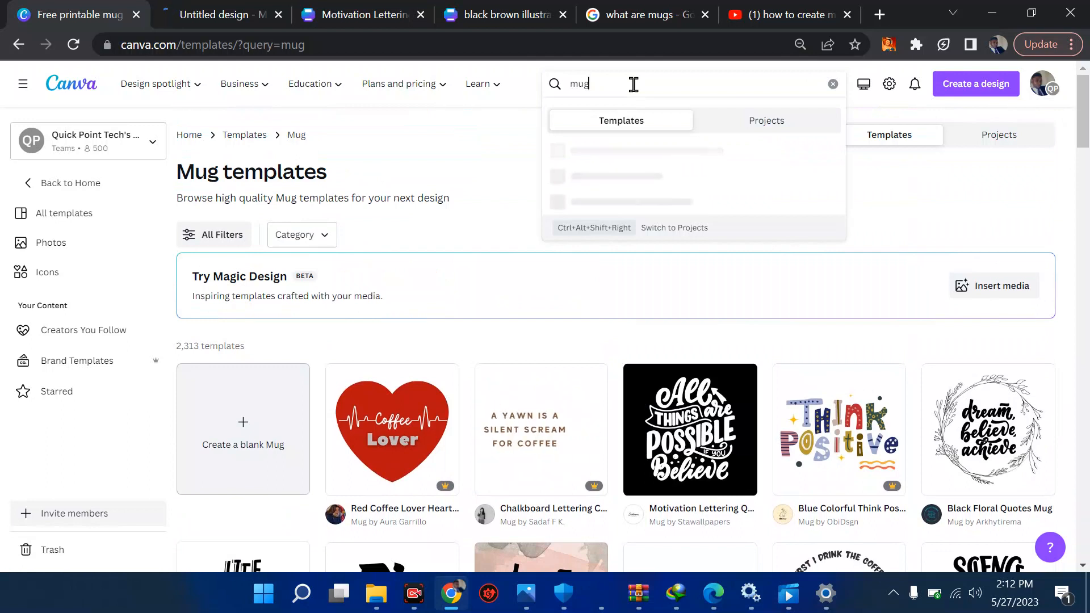
type(" with ma")
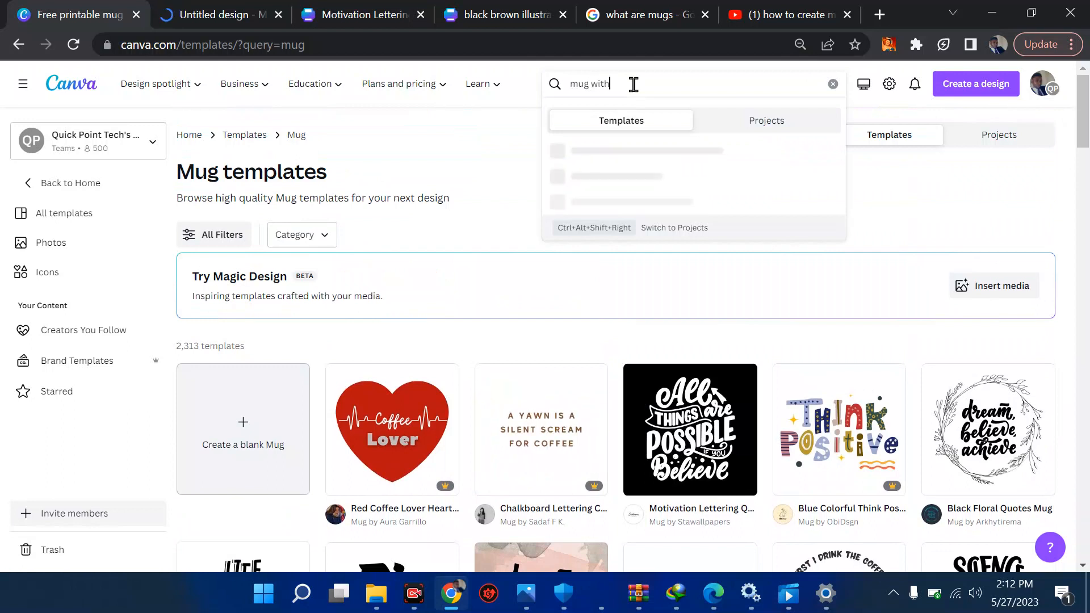
type("n")
key("Return")
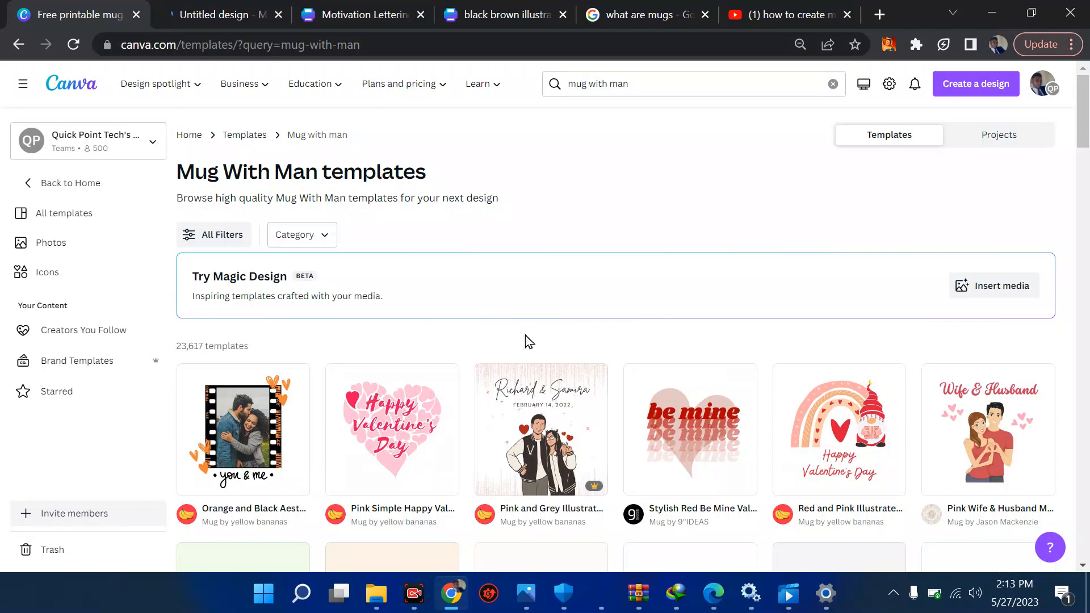
Look through the man-themed mug templates, and search the templates for "mug with love"
scroll(536, 457, "down", 2)
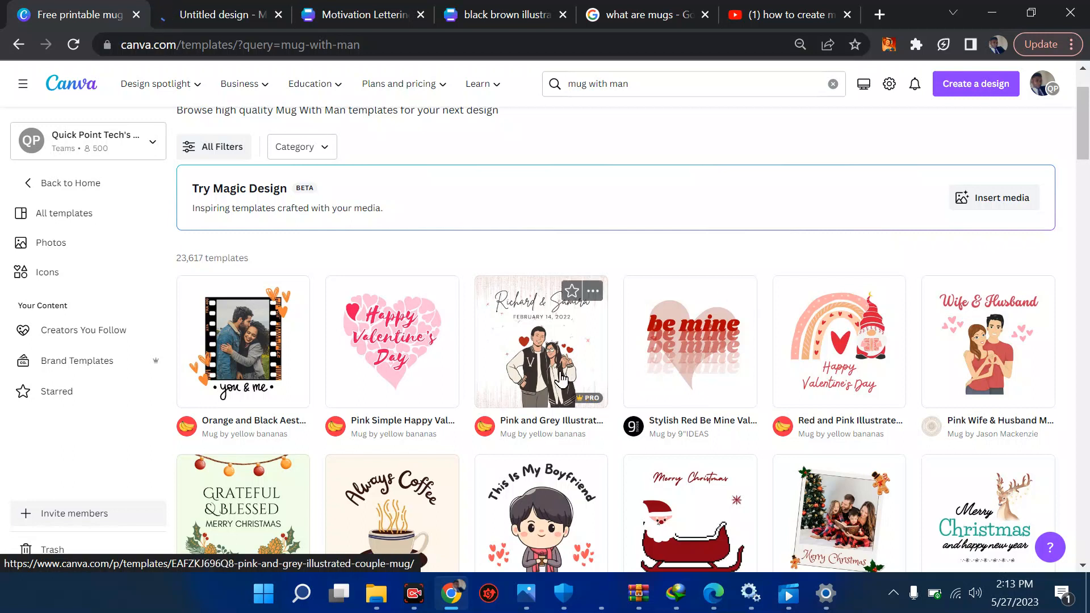
scroll(372, 483, "down", 1)
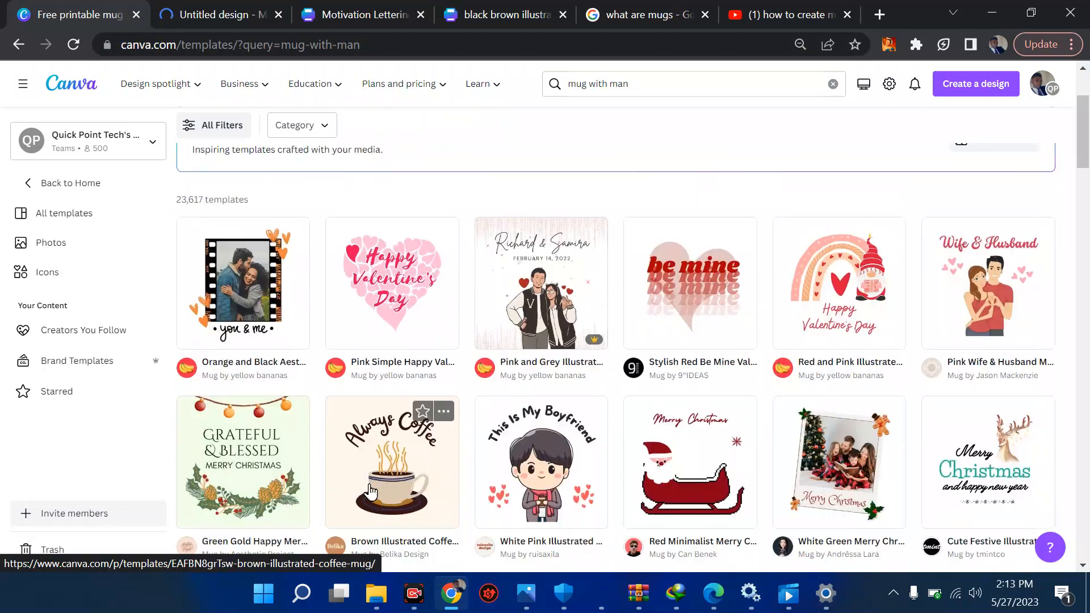
scroll(370, 490, "down", 1)
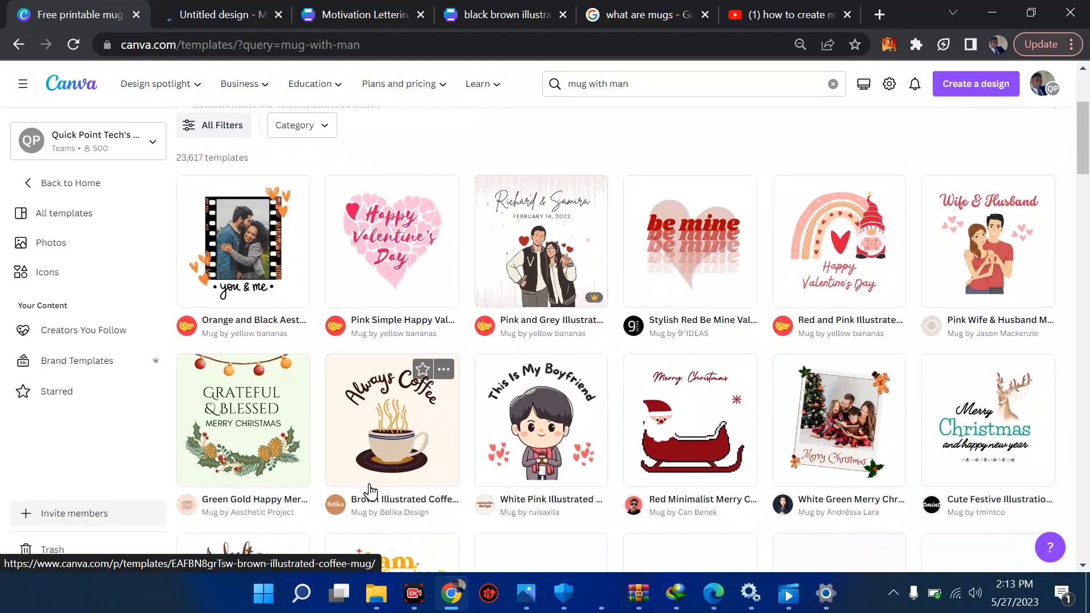
scroll(370, 488, "down", 4)
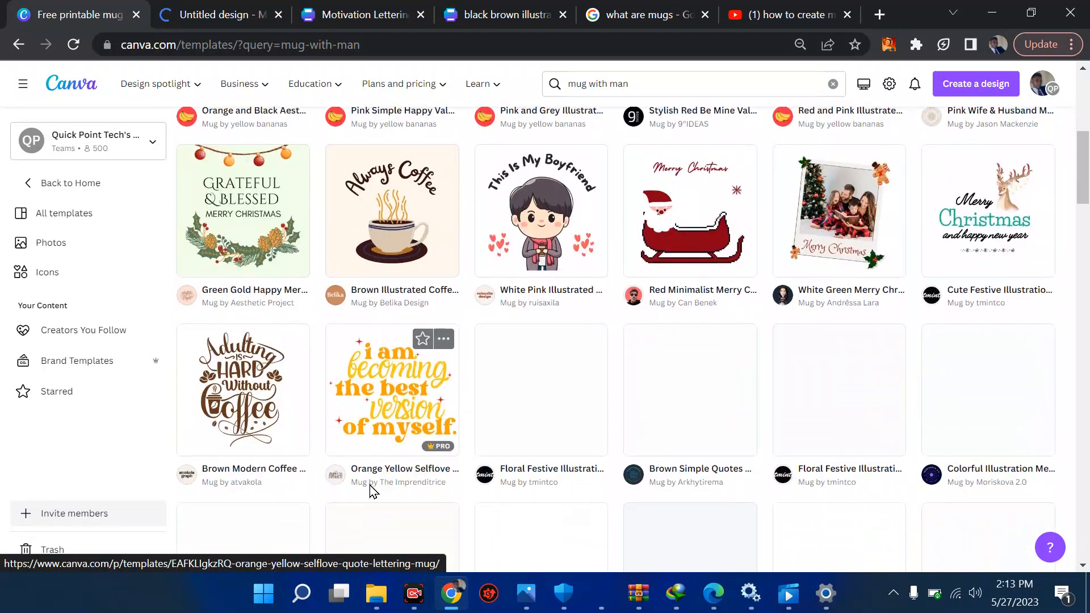
scroll(372, 489, "up", 3)
scroll(370, 484, "up", 3)
left_click_drag(639, 83, 616, 84)
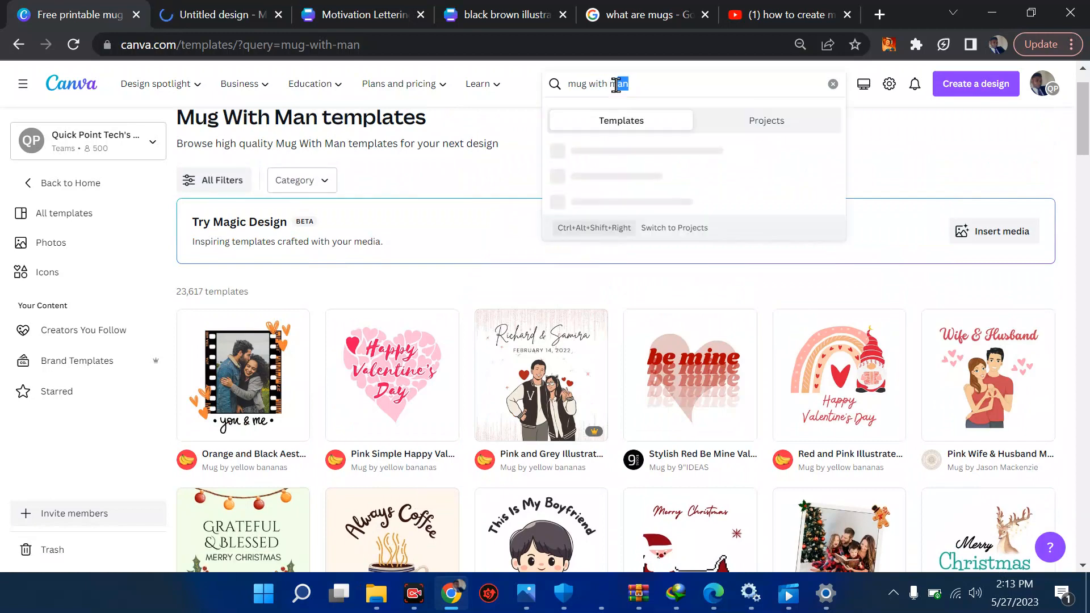
key("BackSpace")
type("love")
key("Return")
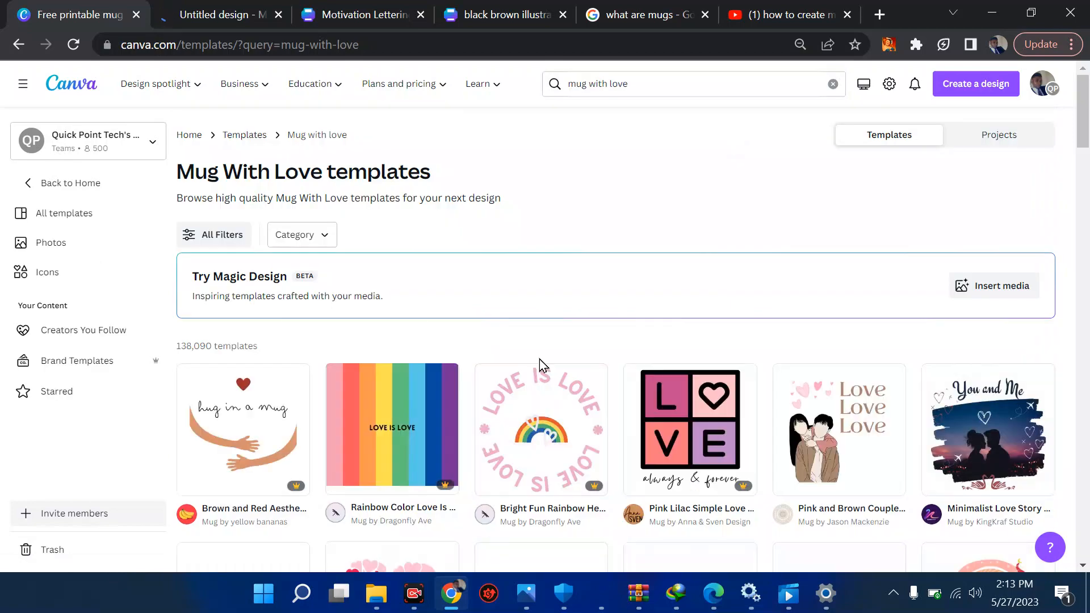
Open the Red White Illustrated Love Valentine's Day Mug template for customizing, and apply it to the blank untitled mug design
scroll(527, 417, "down", 9)
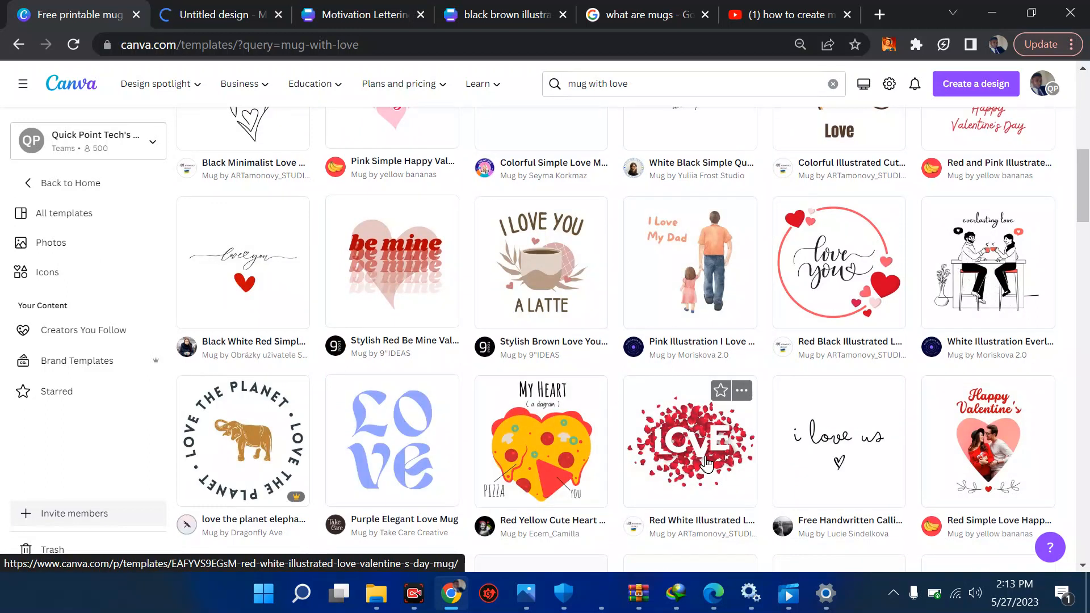
left_click(688, 436)
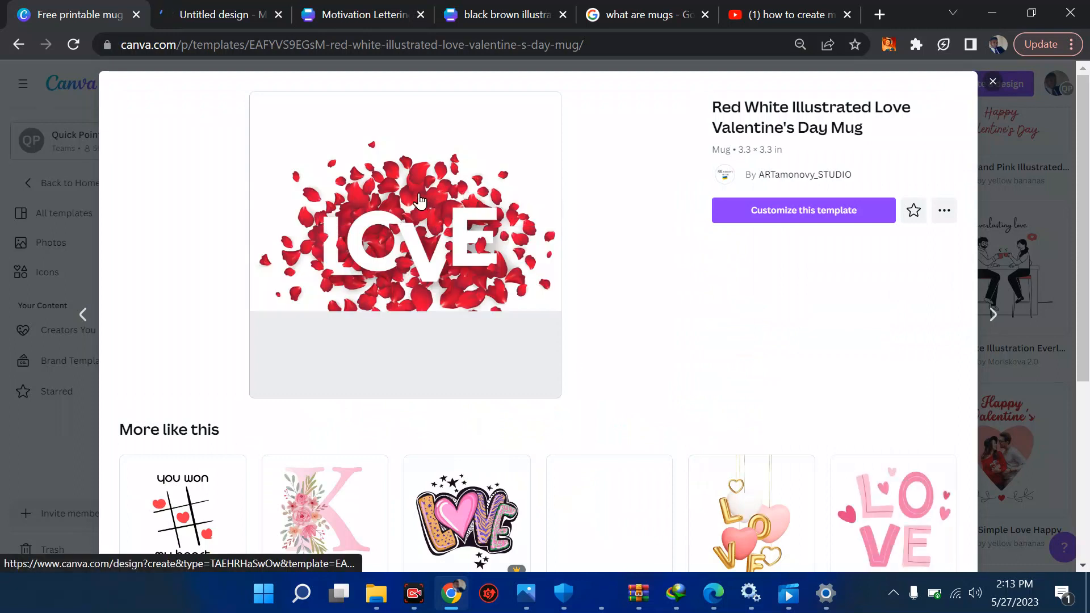
left_click(765, 213)
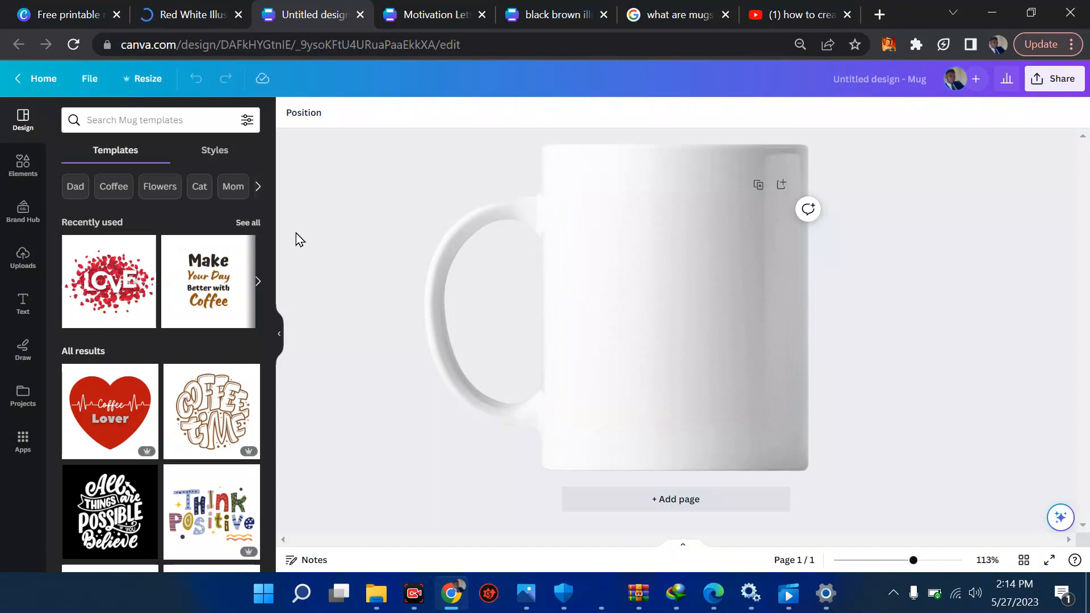
left_click(102, 292)
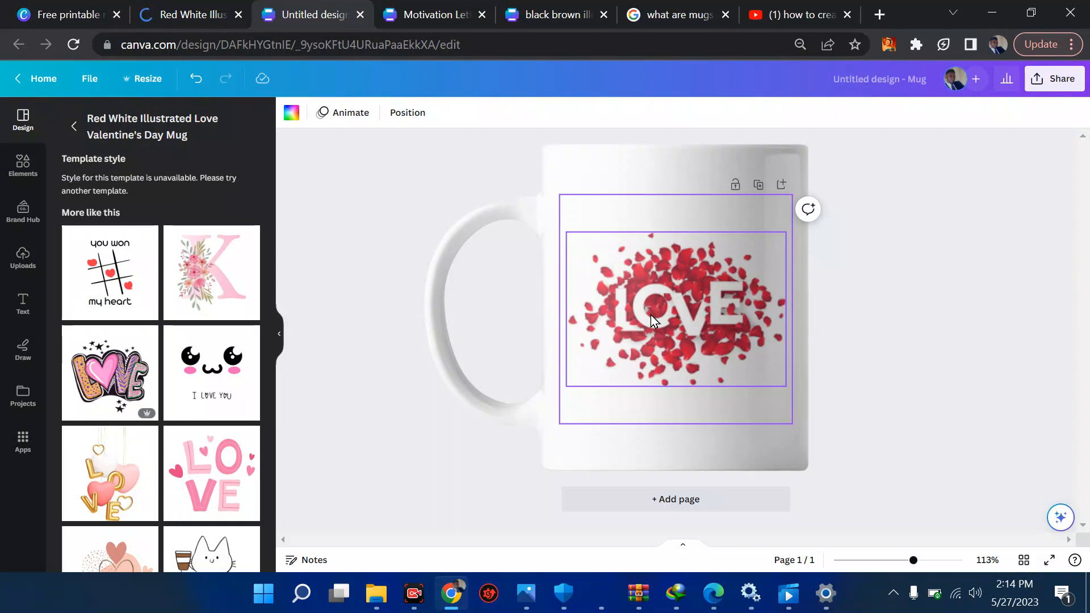
Try a dark red photo color as the background of the LOVE mug design, and undo the recolor
left_click(289, 116)
left_click(211, 315)
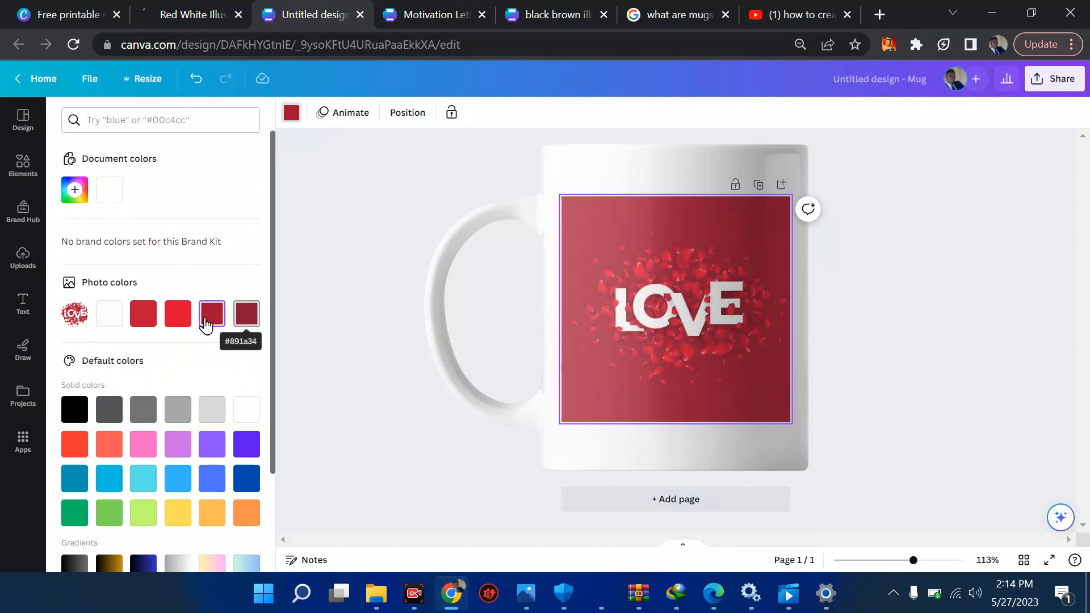
left_click(195, 80)
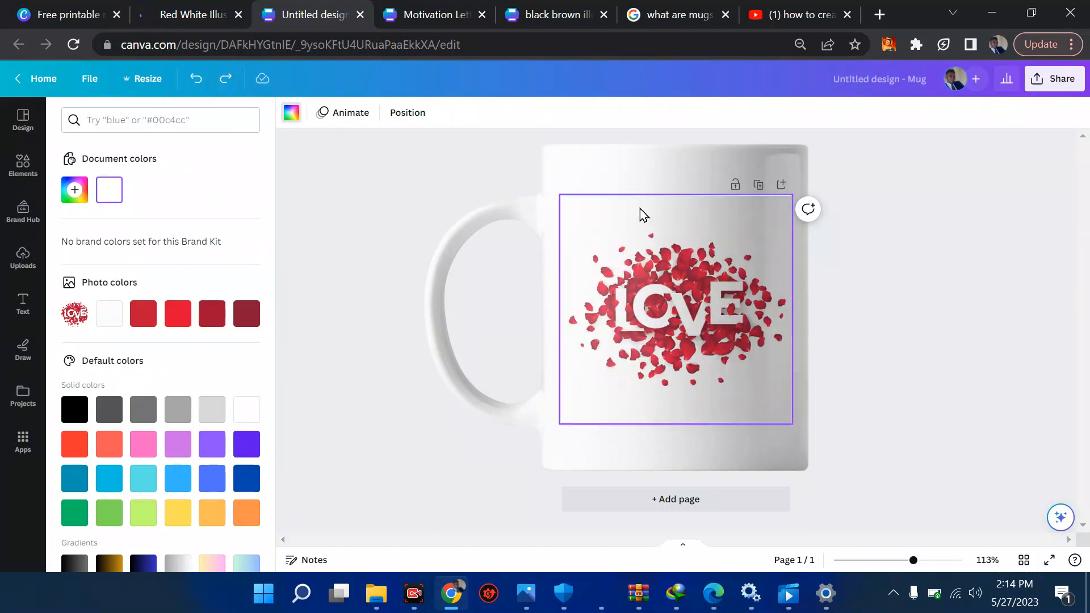
Try the Blur effect on the LOVE petals photo, and undo it
left_click(668, 304)
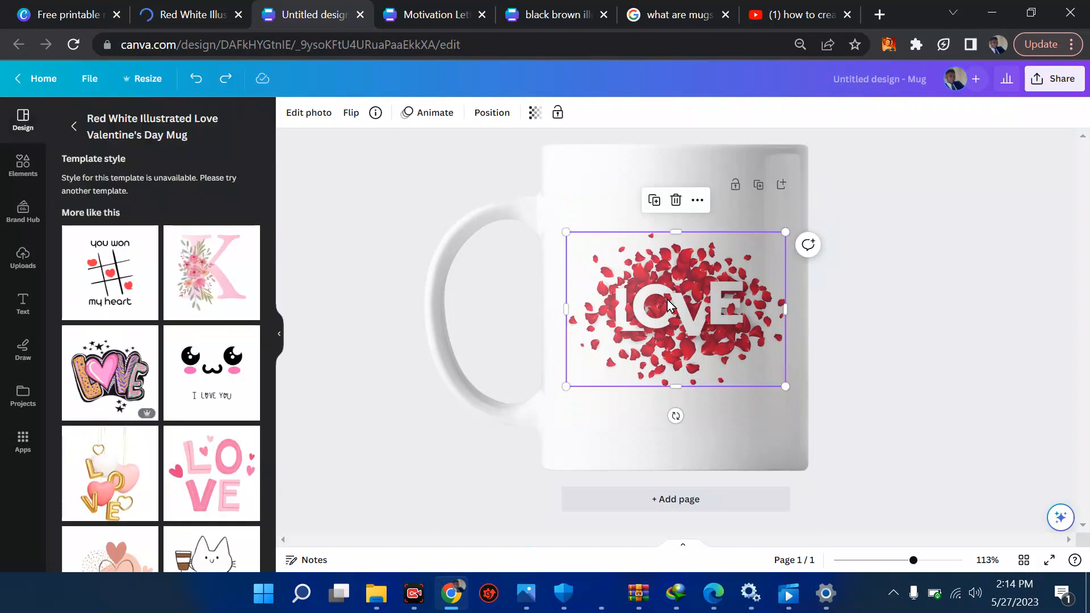
left_click(309, 113)
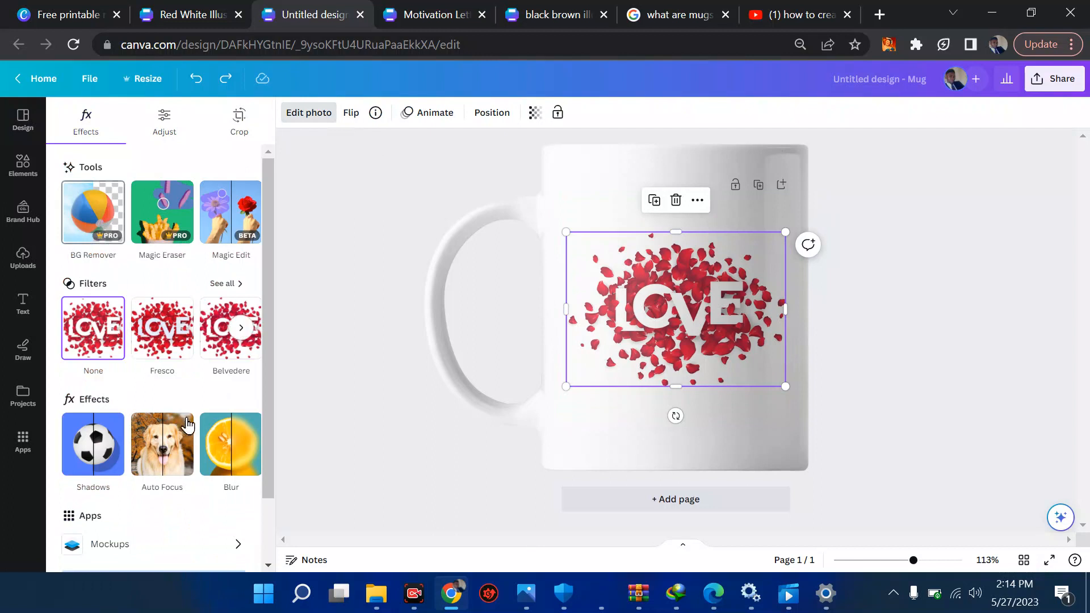
left_click(217, 451)
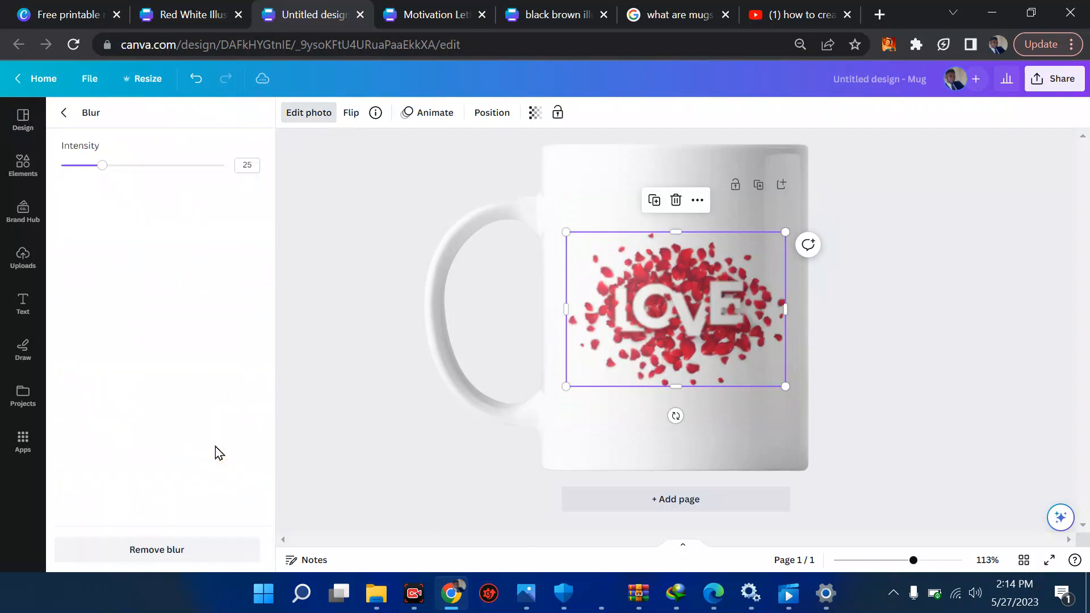
key("ctrl+z")
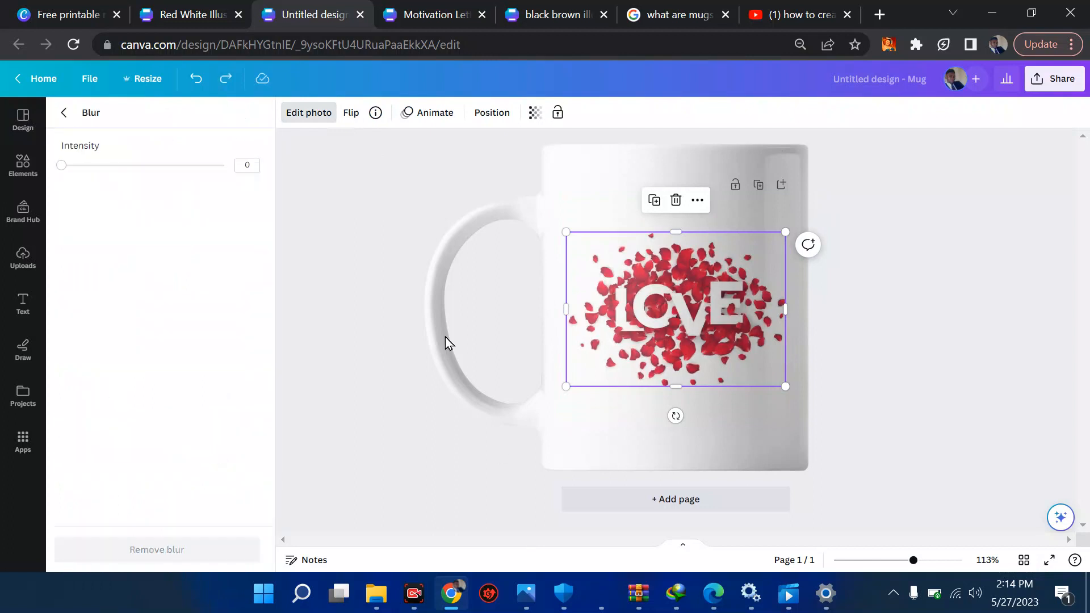
left_click(334, 203)
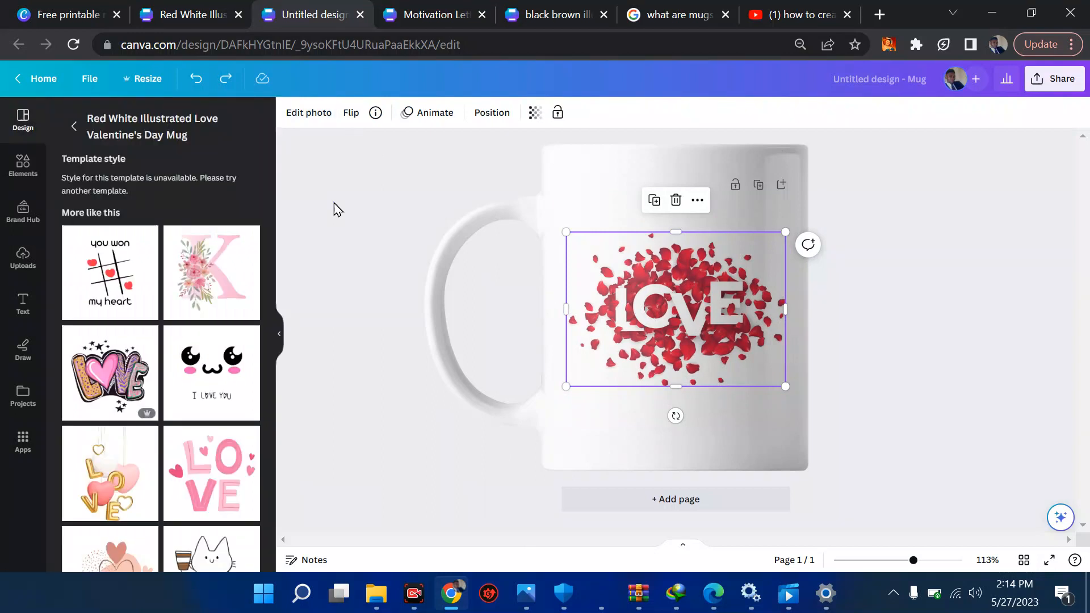
Replace the LOVE design with the pink "Super mom!" page of the Pink Blue Fashion Illustration Watercolor Mother and Child Mug template
left_click(94, 383)
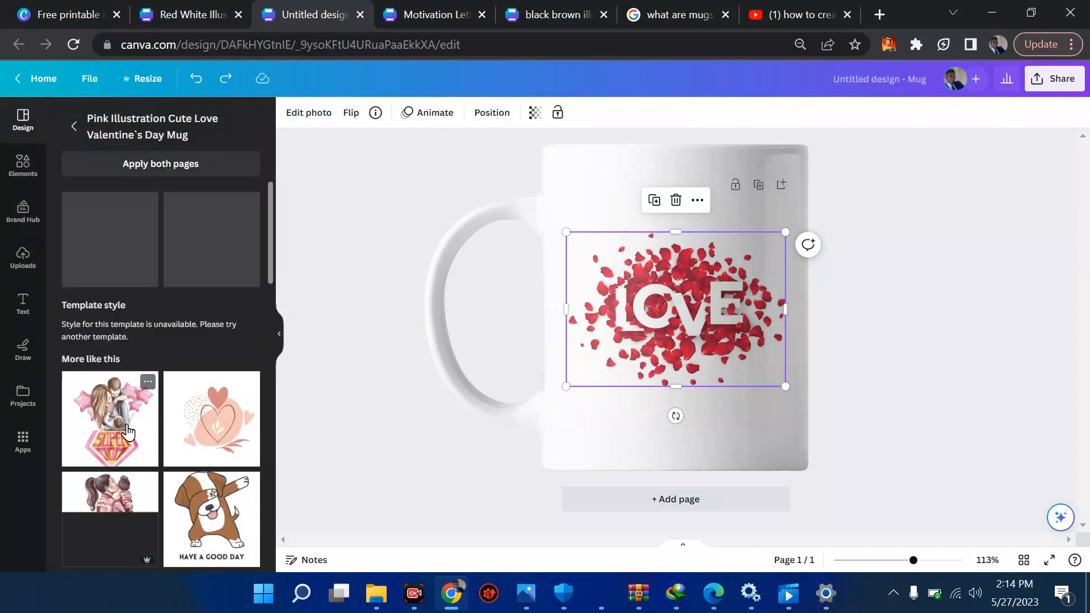
left_click(131, 499)
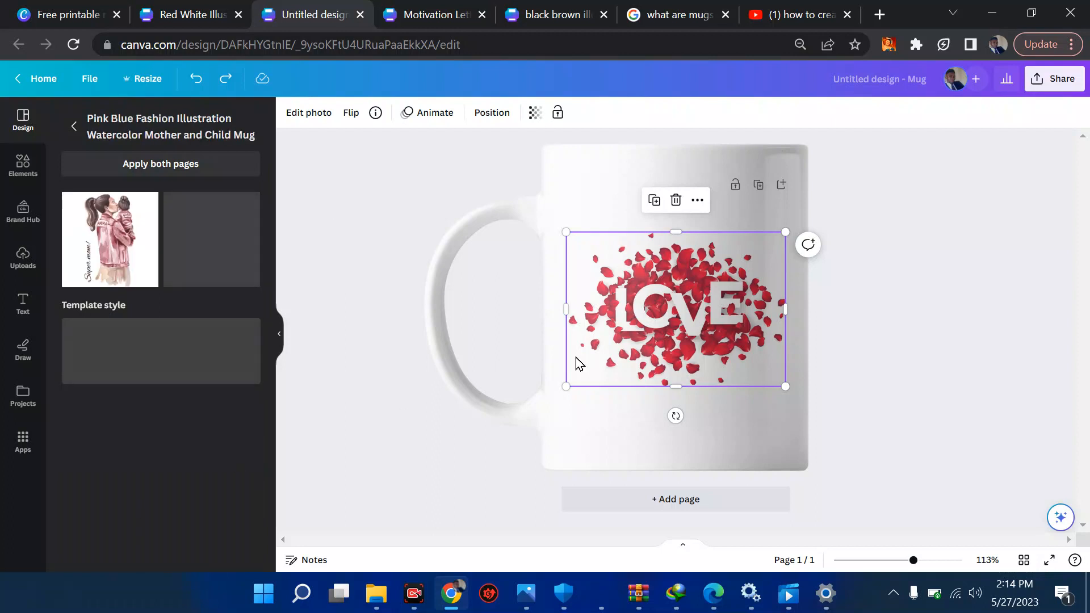
left_click(114, 244)
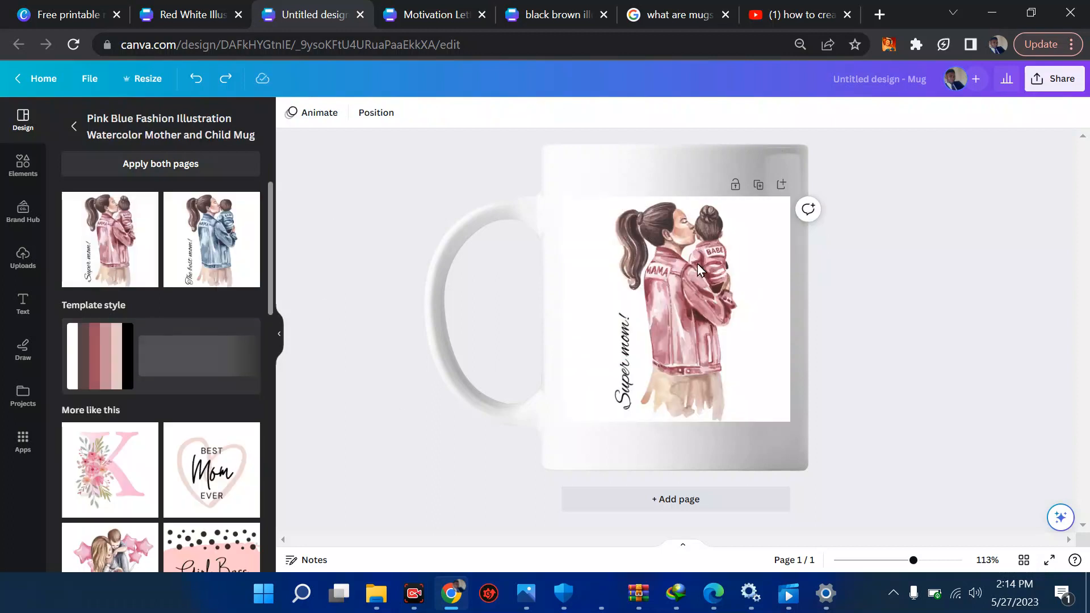
left_click(676, 383)
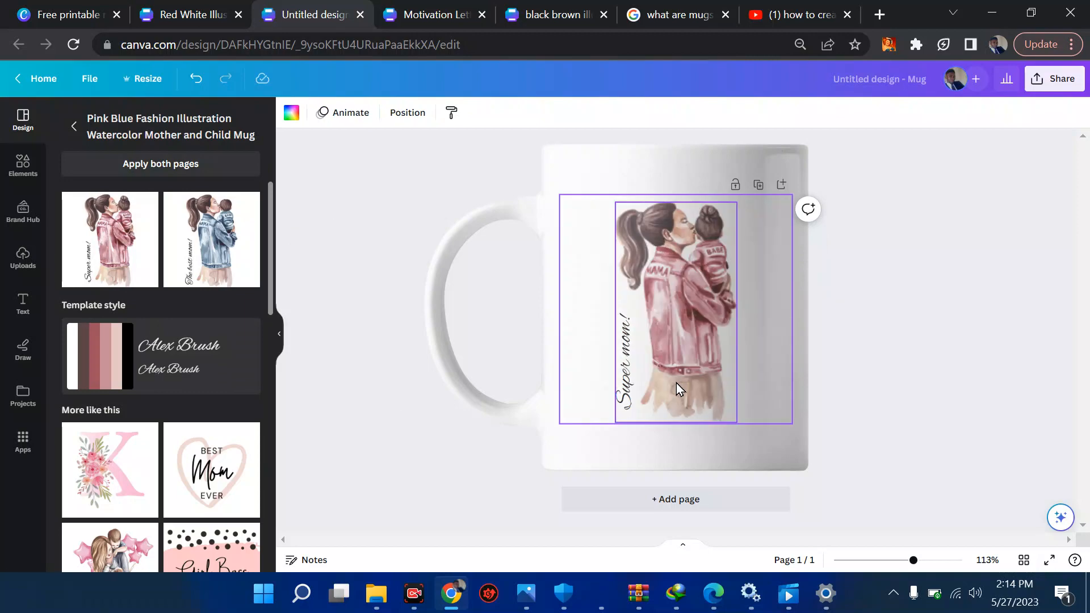
Switch to the Motivation Lettering Quote Mug design and delete the couple photo together with its frame from page 2
left_click(525, 15)
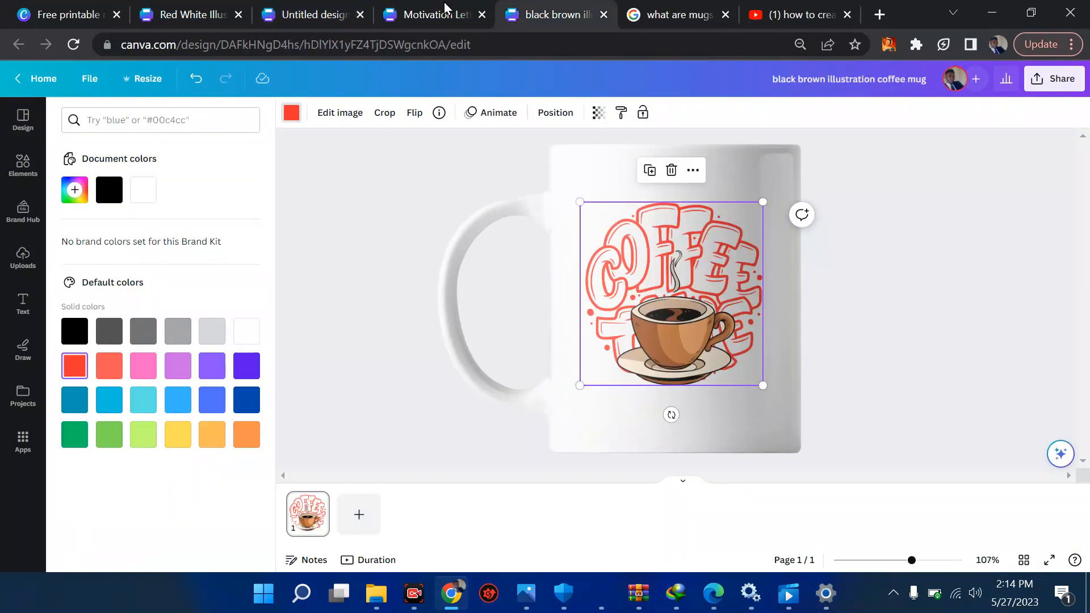
left_click(411, 9)
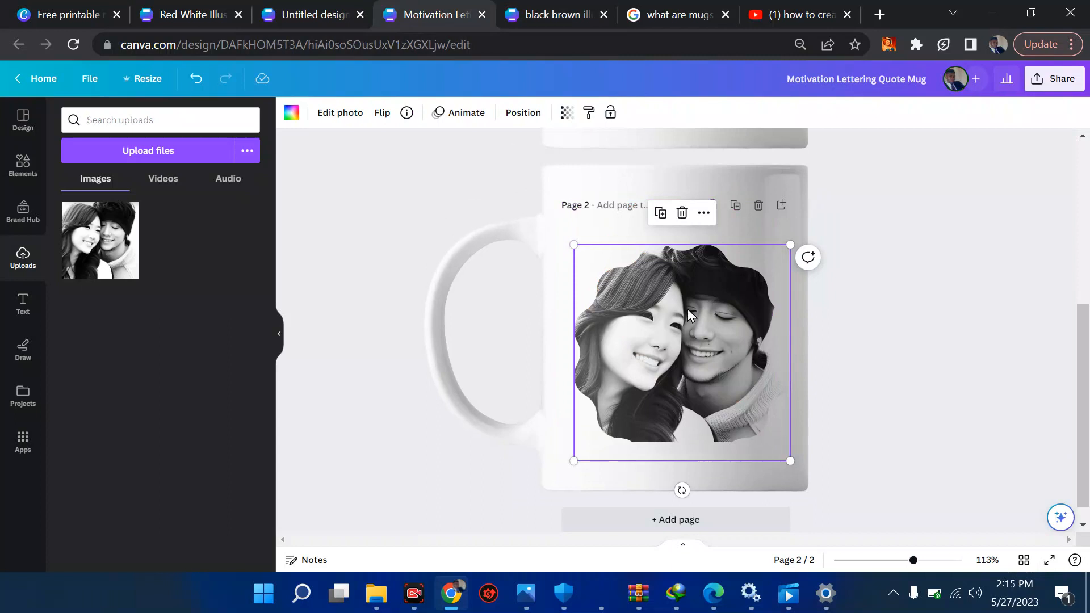
left_click(682, 212)
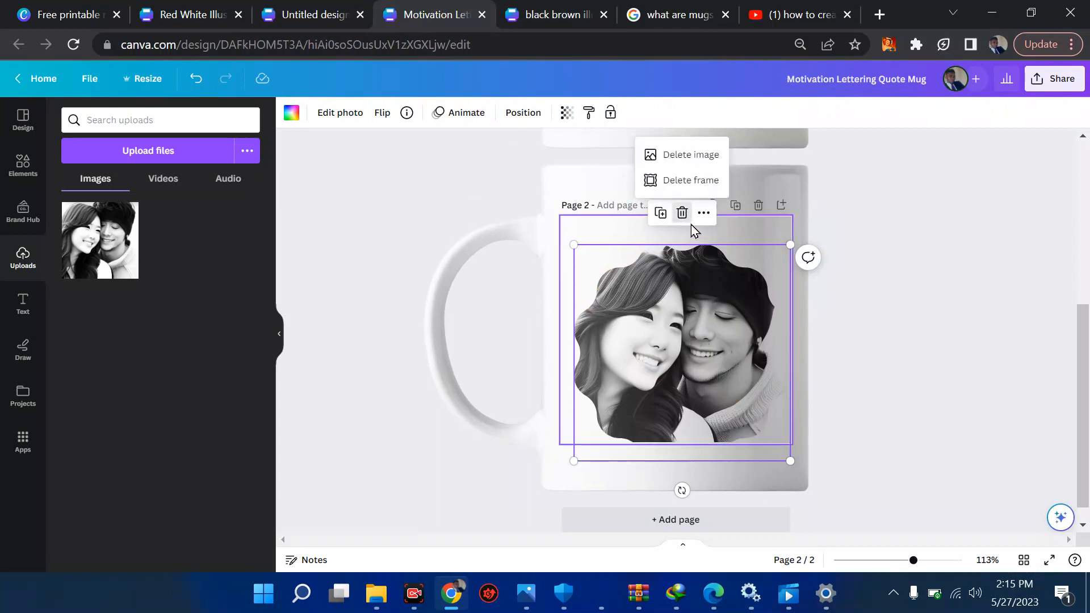
left_click(681, 184)
left_click(681, 315)
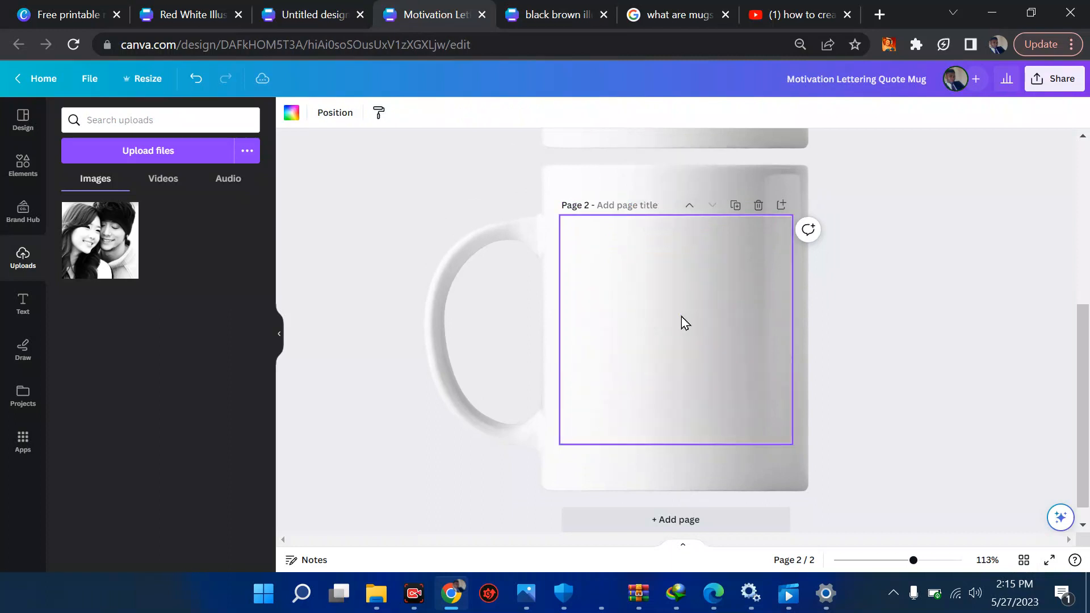
left_click(603, 187)
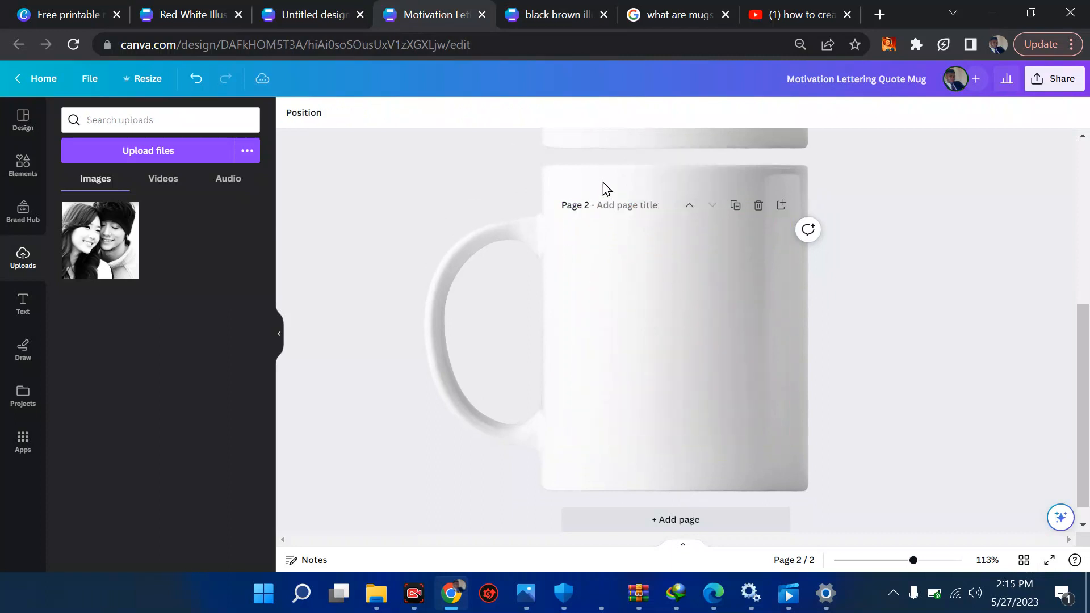
Select the "Everythings Better When We're Together" graphic on page 1, and search the mug templates for "motivation"
scroll(623, 263, "up", 5)
scroll(623, 263, "down", 2)
scroll(622, 263, "up", 3)
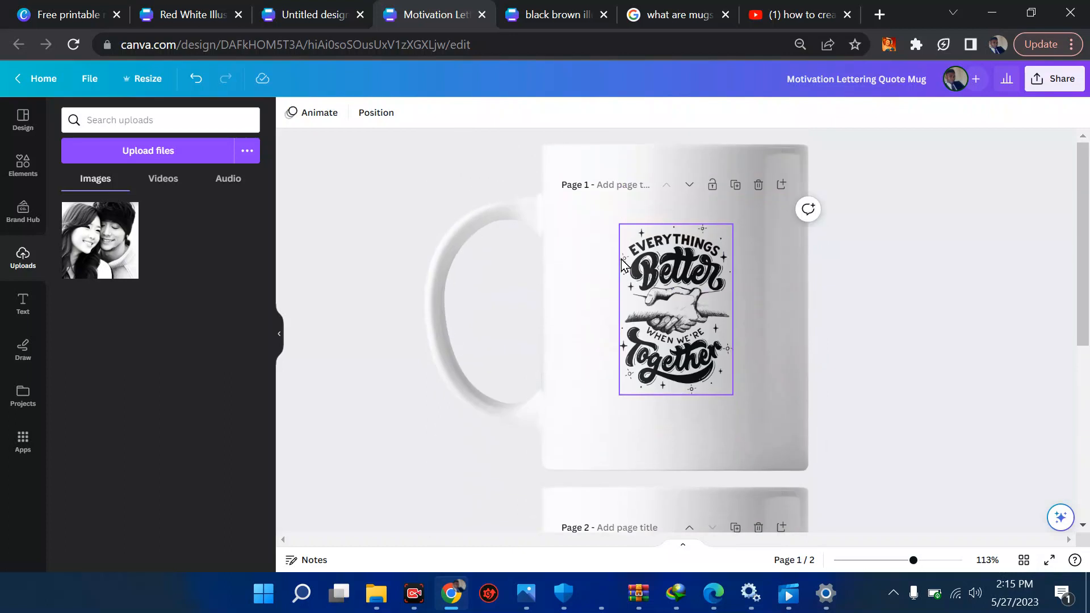
left_click(626, 254)
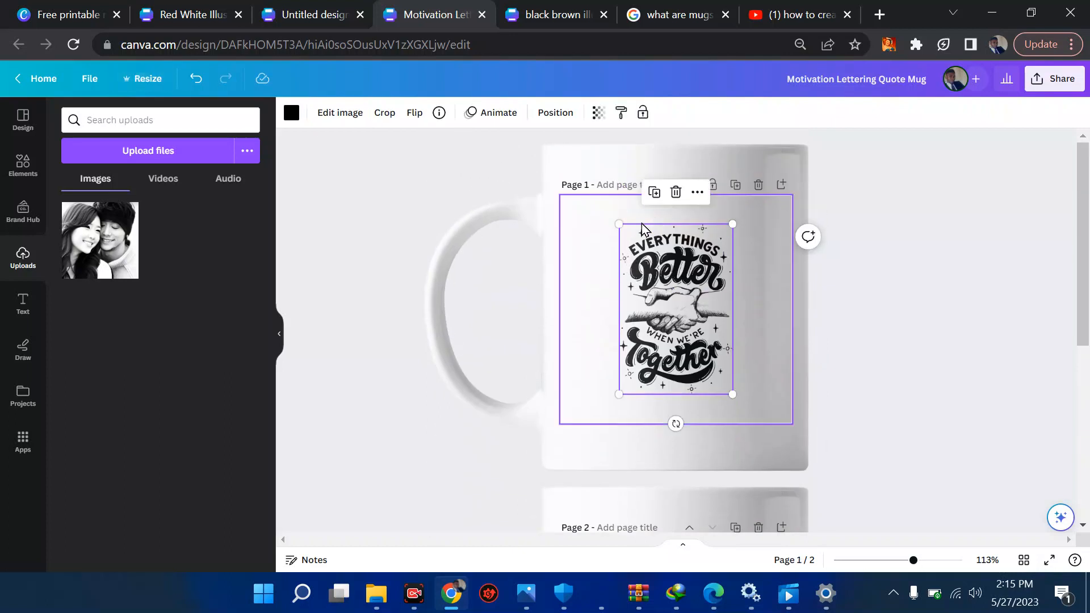
left_click(25, 139)
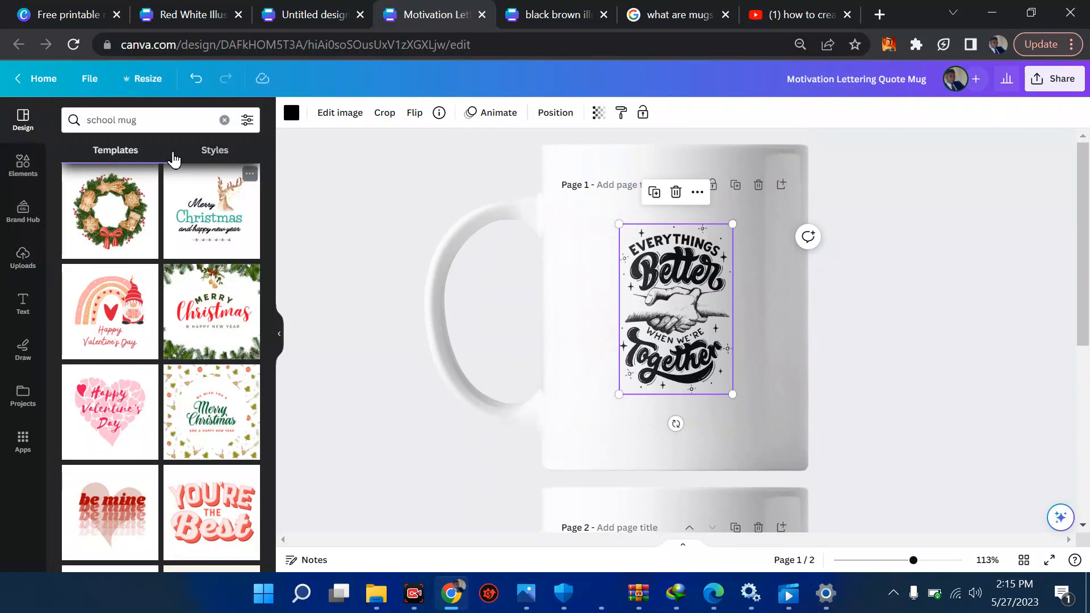
left_click(163, 131)
key("ctrl+a")
key("BackSpace")
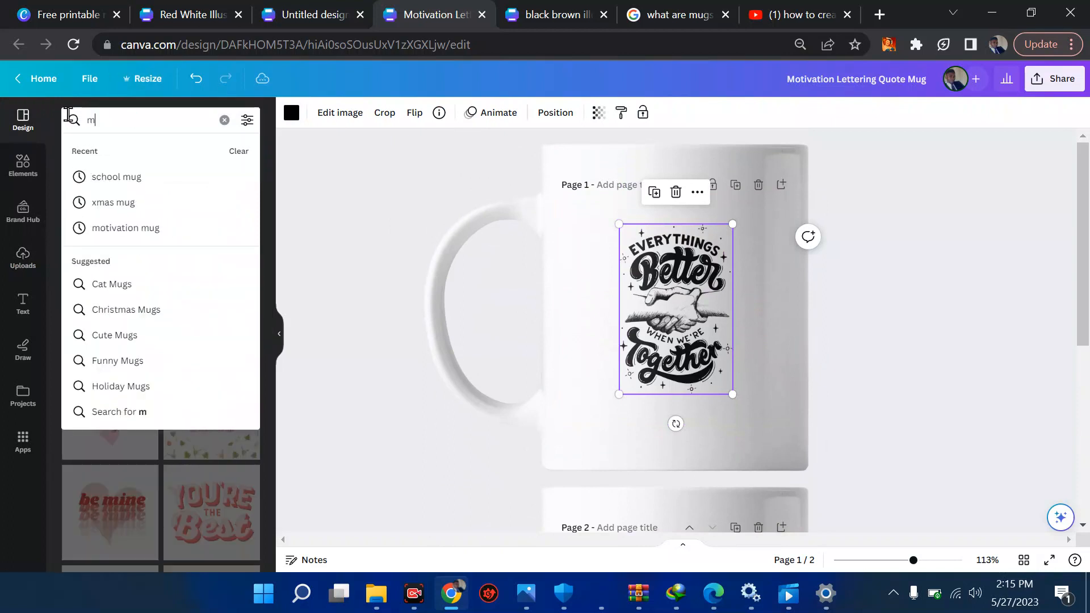
type("mot")
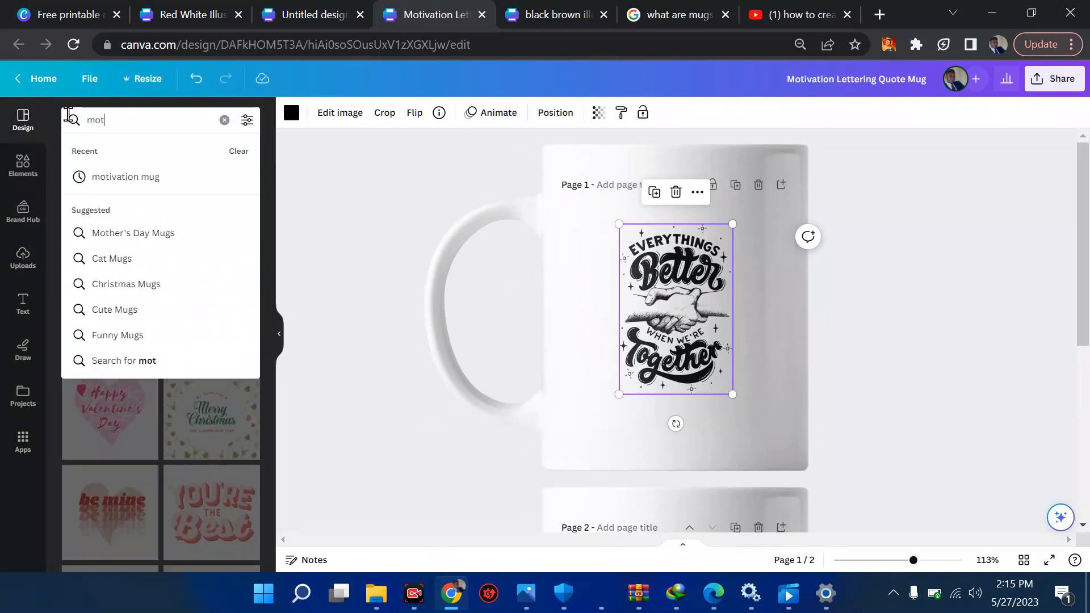
type("ivatio")
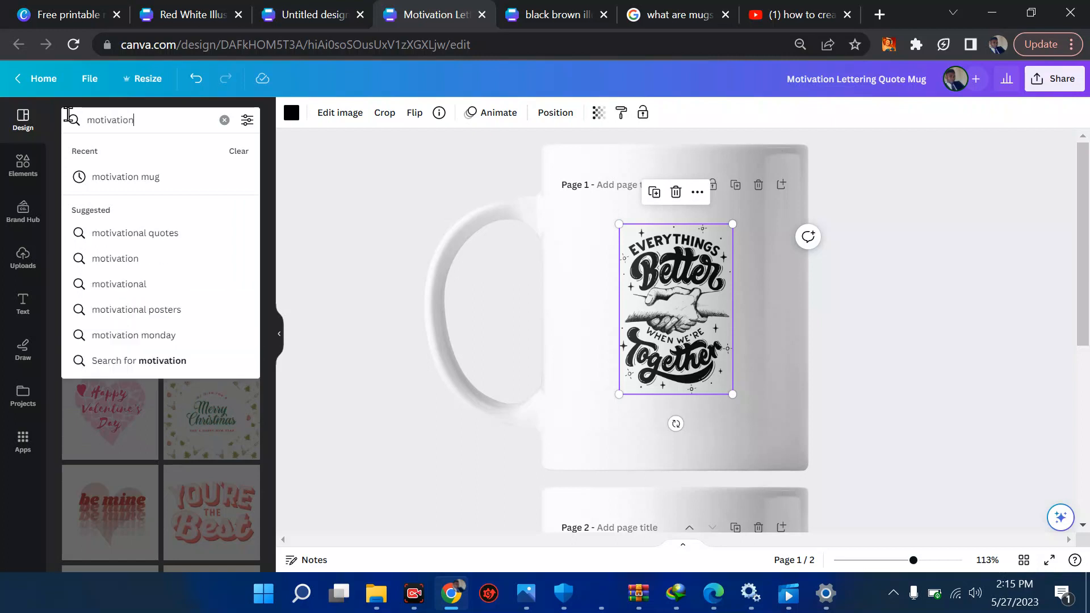
type("n")
key("Return")
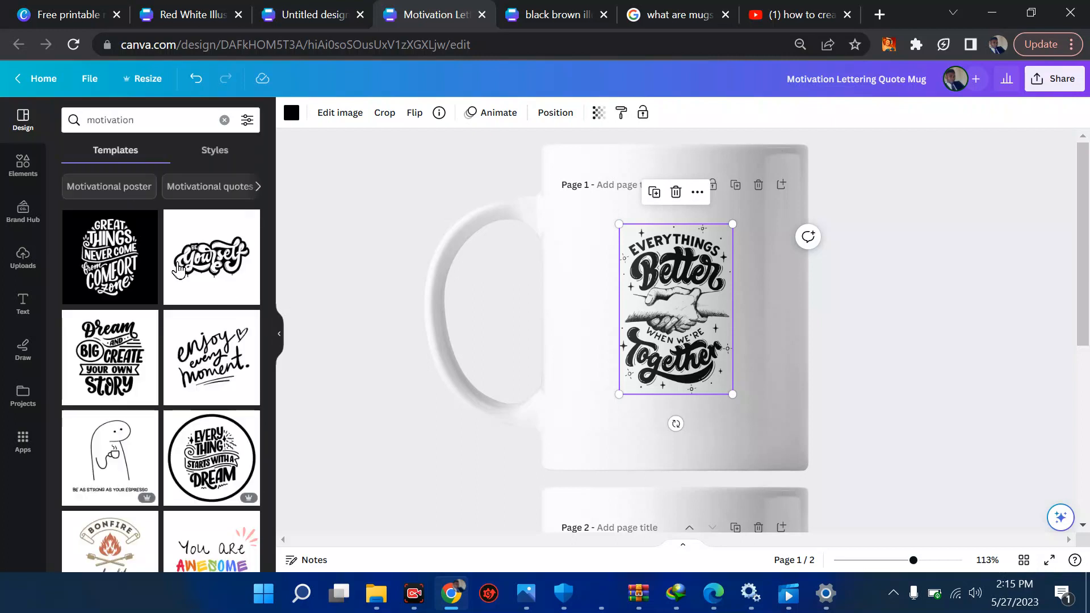
Apply the "Dream Big and Create Your Own Story" template to page 1, and replace it with the Black Minimalist Quotes Mug template
left_click(118, 347)
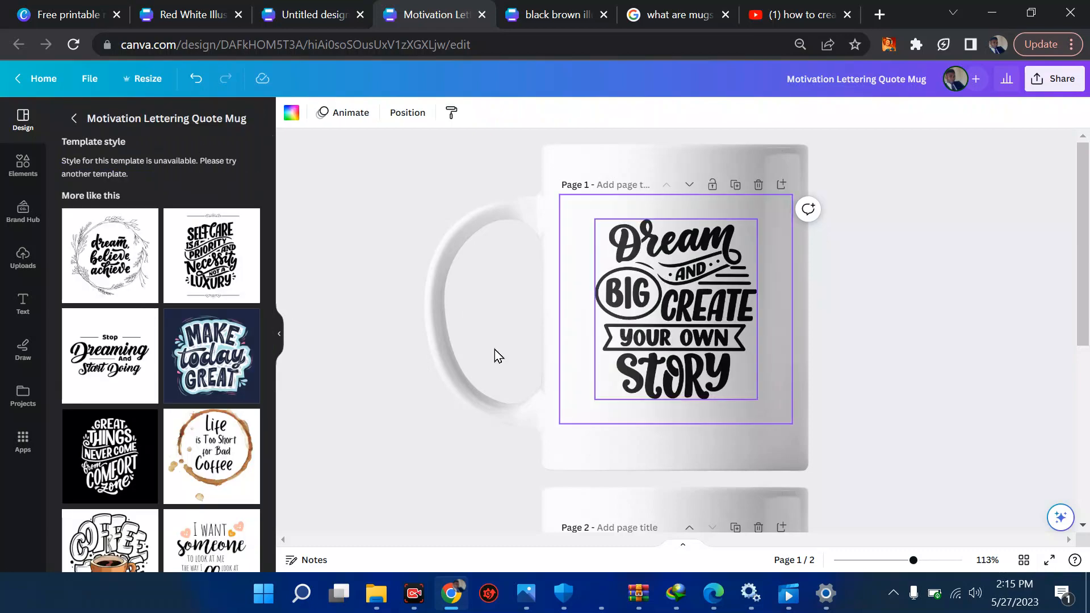
left_click(226, 287)
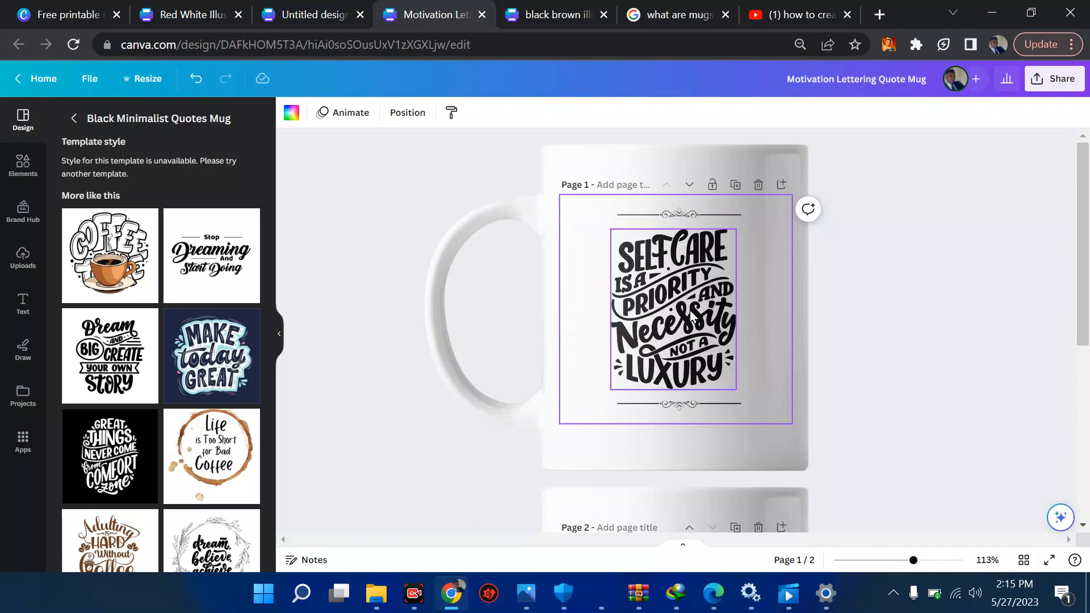
Upload the "Purple Modern We Are Hiring Now Instagram Story" image from the Downloads folder for use on the blank page 2
scroll(691, 311, "down", 3)
scroll(691, 311, "up", 3)
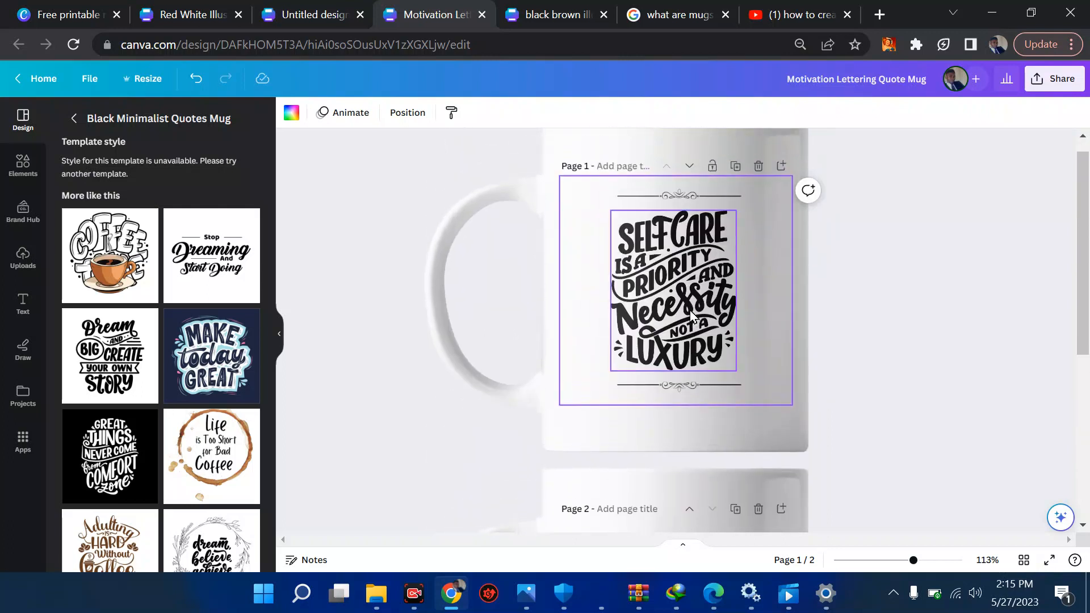
scroll(690, 310, "down", 4)
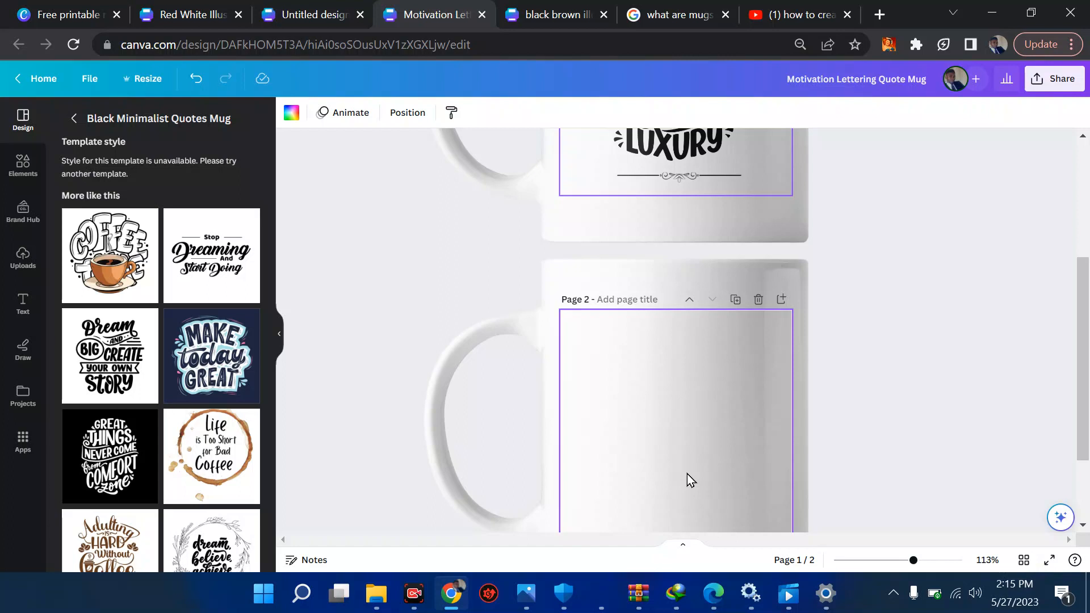
scroll(688, 475, "down", 2)
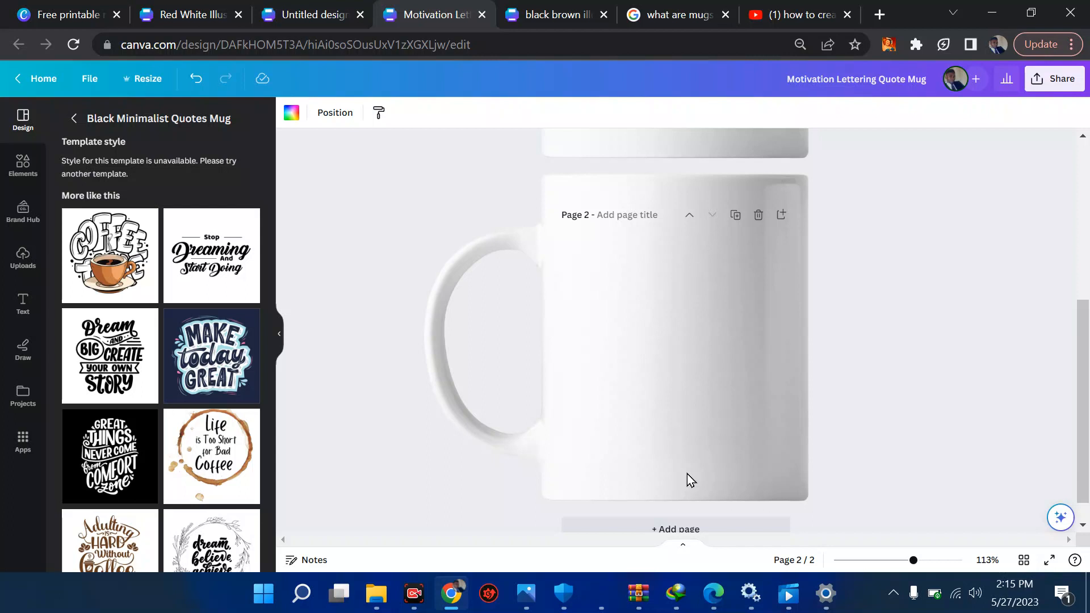
left_click(22, 257)
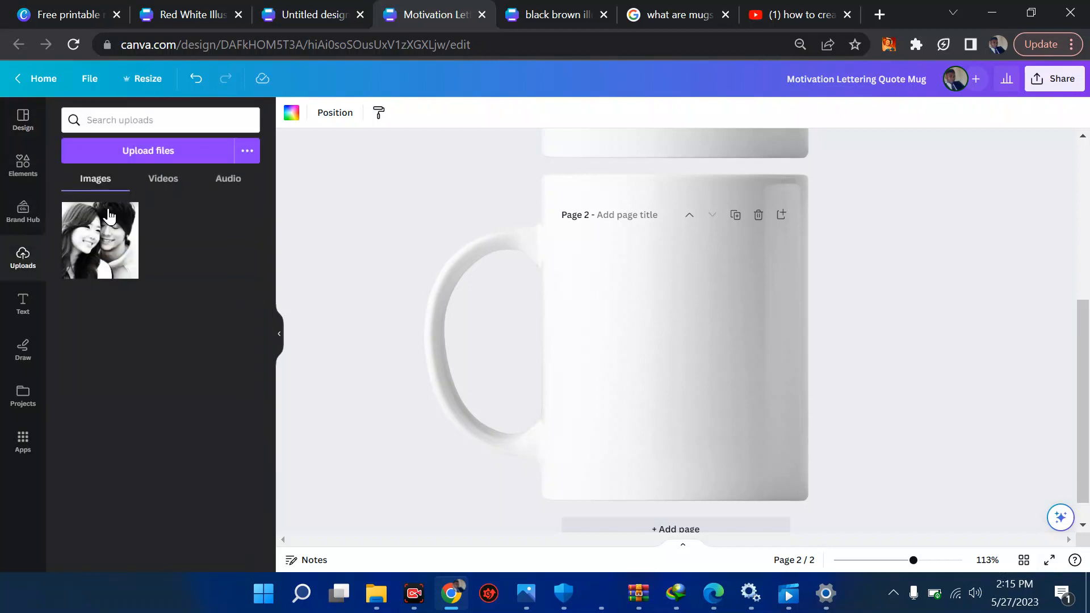
left_click(171, 154)
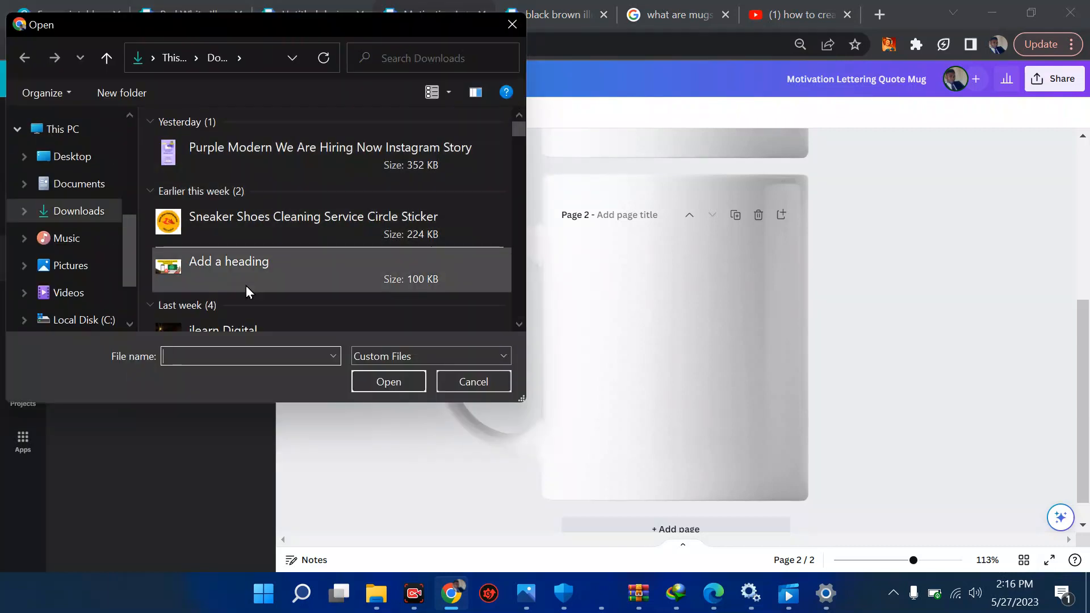
scroll(246, 285, "down", 3)
scroll(274, 278, "down", 3)
scroll(274, 278, "up", 6)
left_click(307, 151)
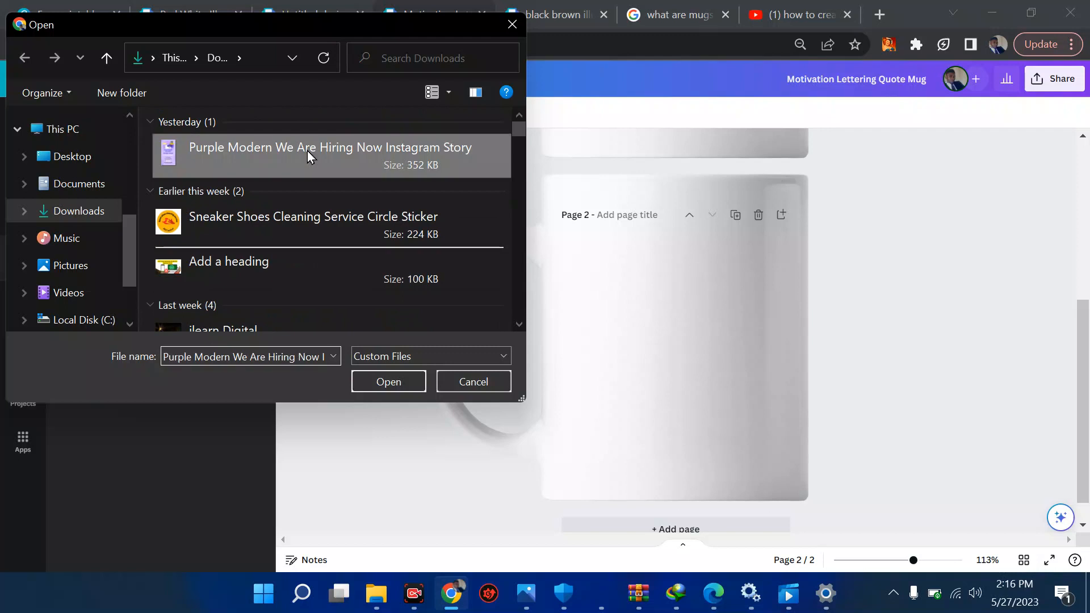
left_click(388, 380)
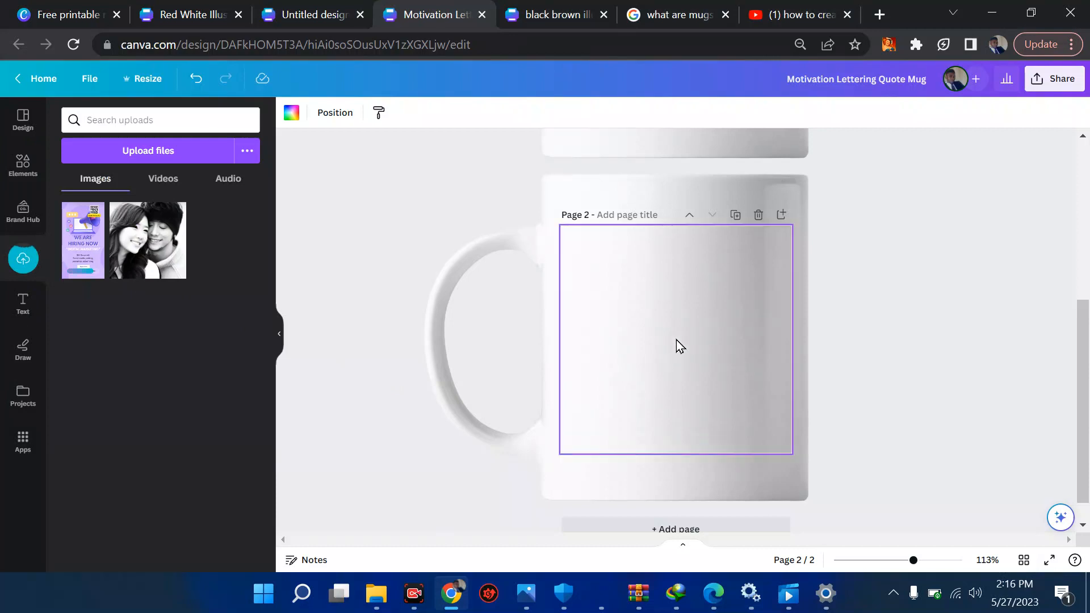
Add the scalloped circular frame from the "frame" results to page 2, enlarge it and centre it on the mug
left_click(21, 166)
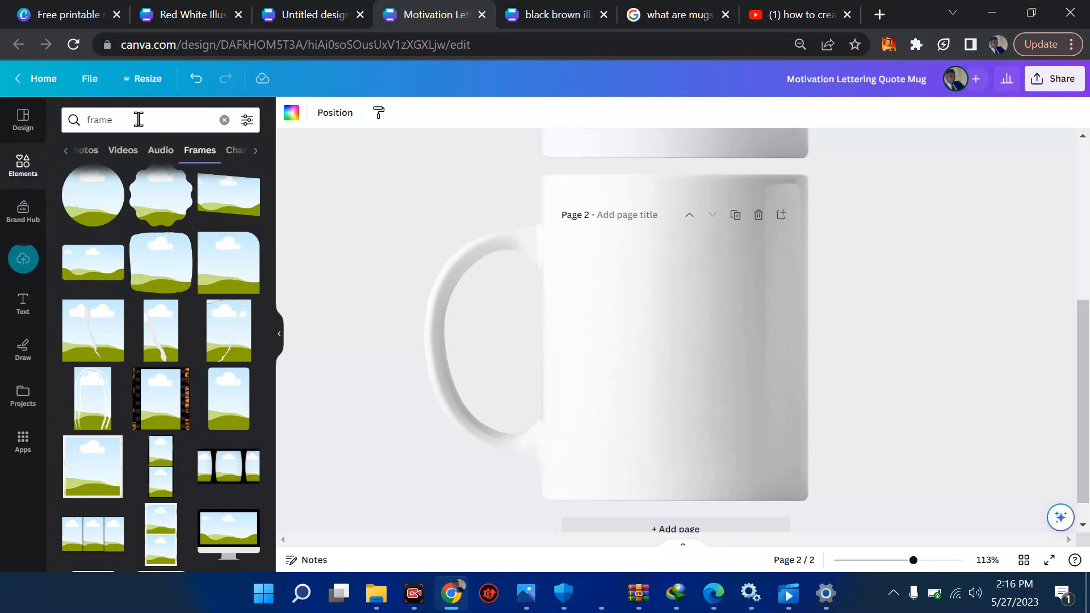
left_click(62, 152)
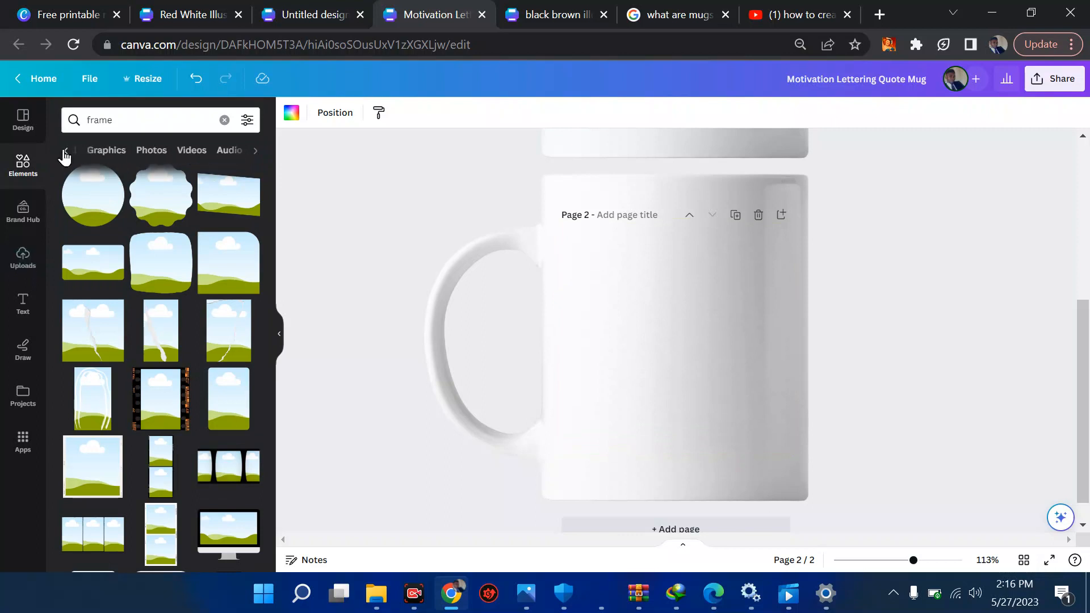
left_click(255, 150)
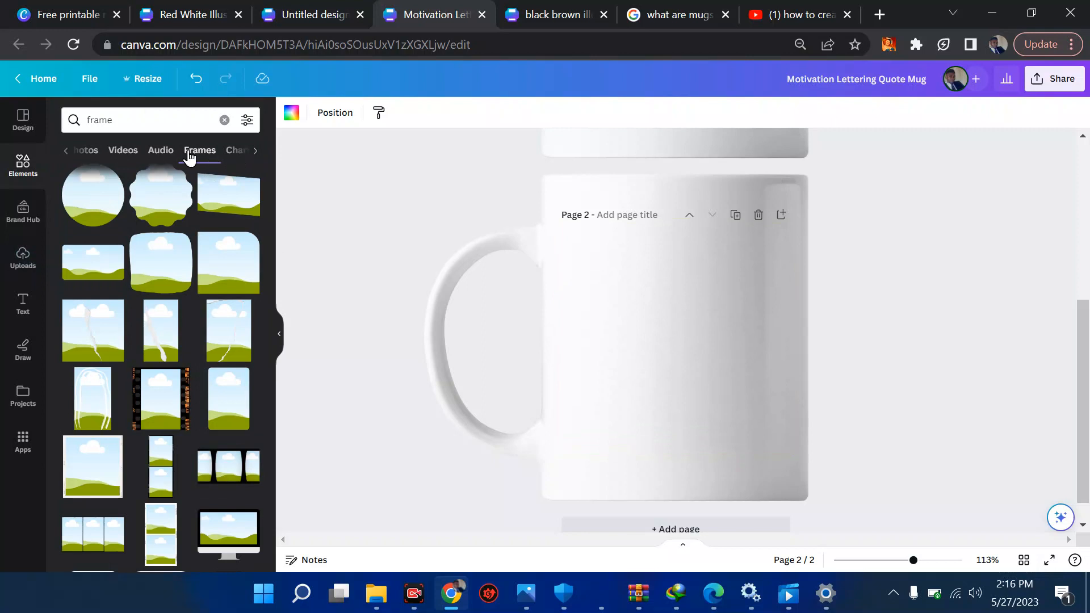
left_click(165, 209)
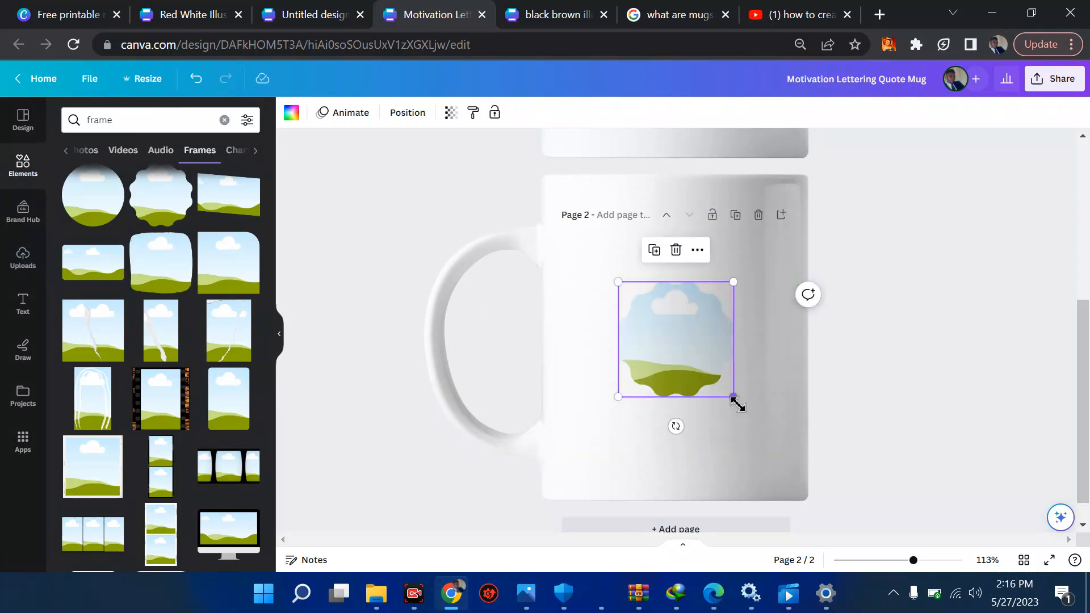
left_click_drag(734, 397, 781, 441)
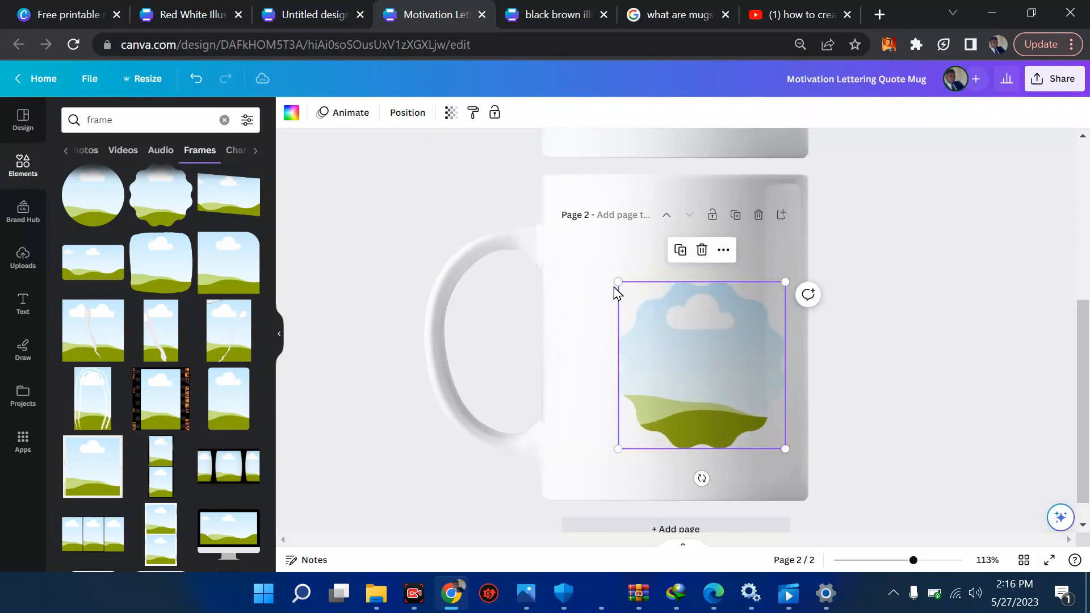
left_click_drag(615, 283, 564, 245)
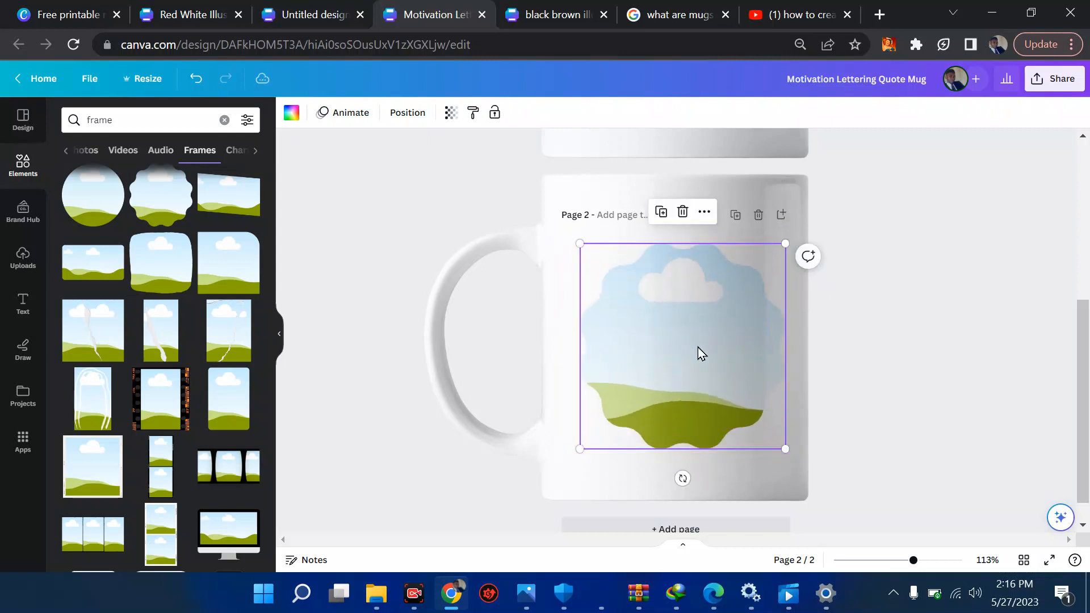
left_click_drag(698, 352, 687, 346)
Fill the scalloped frame with the uploaded couple photo and shift it slightly on the mug
left_click(24, 262)
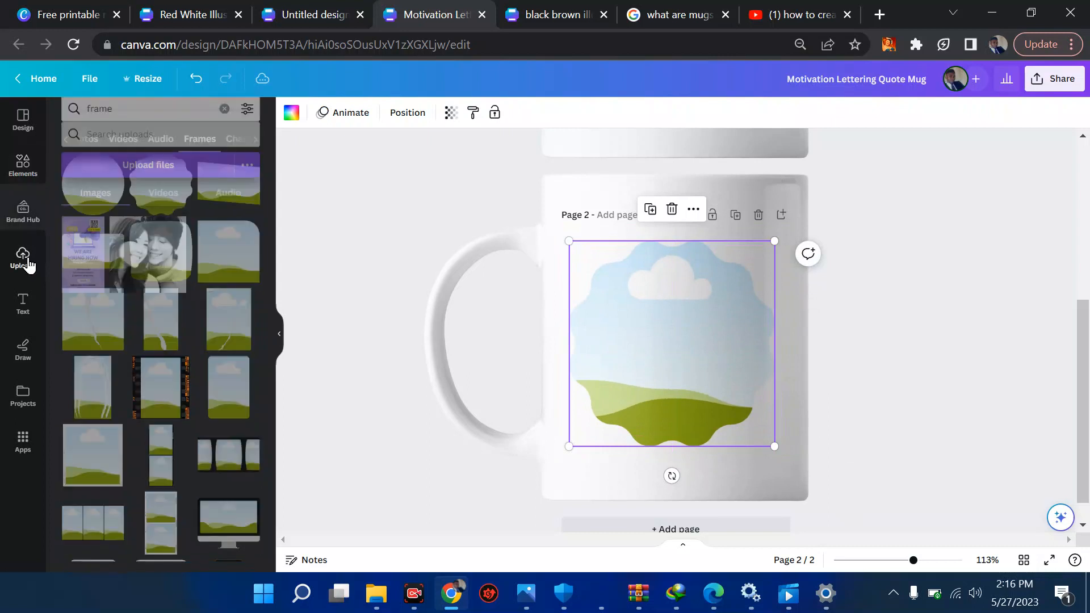
left_click_drag(507, 281, 627, 335)
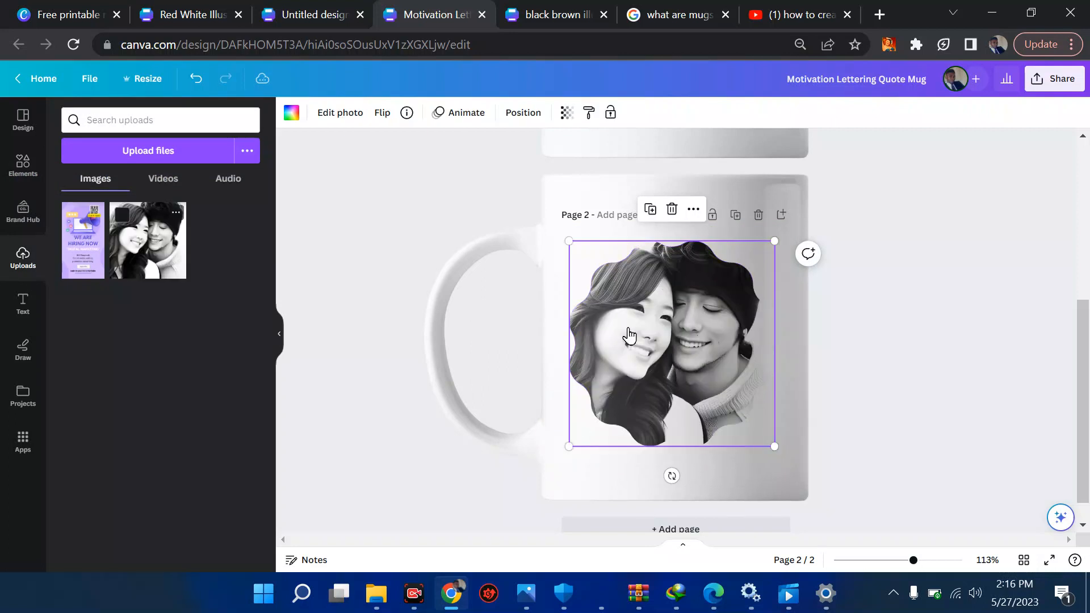
left_click(895, 305)
left_click_drag(688, 313, 704, 334)
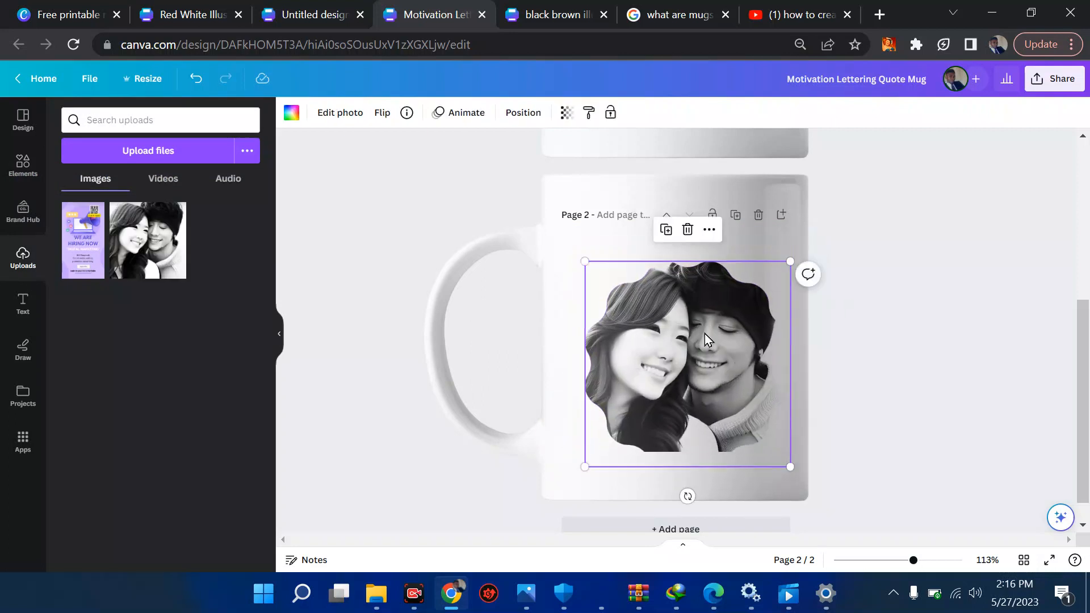
Replace the couple photo in the scalloped frame with the hiring image, and delete the image together with its frame
left_click_drag(84, 230, 653, 335)
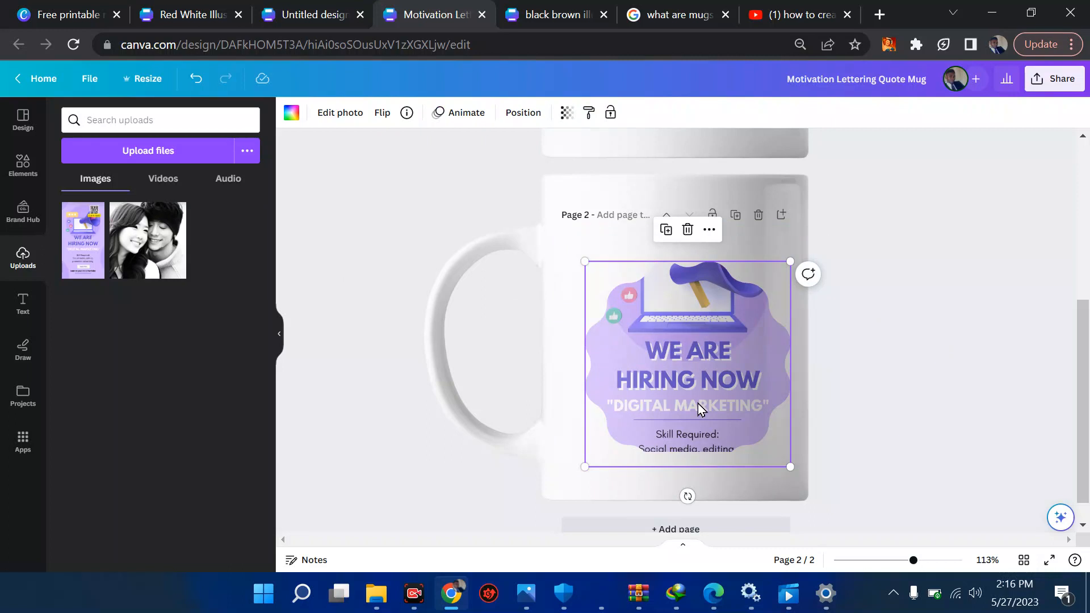
left_click(21, 165)
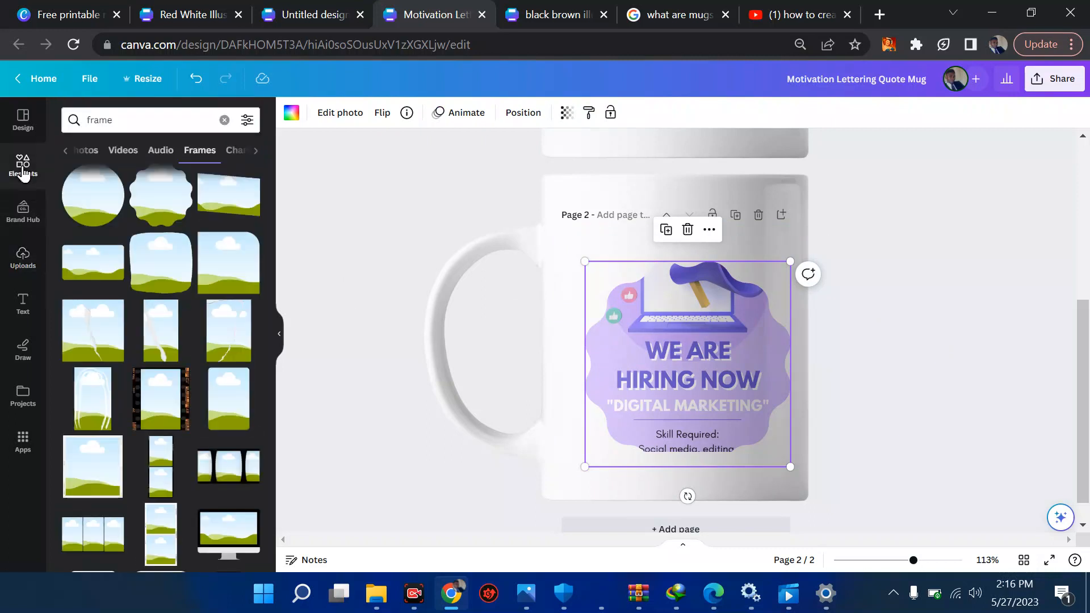
left_click(686, 237)
left_click(685, 196)
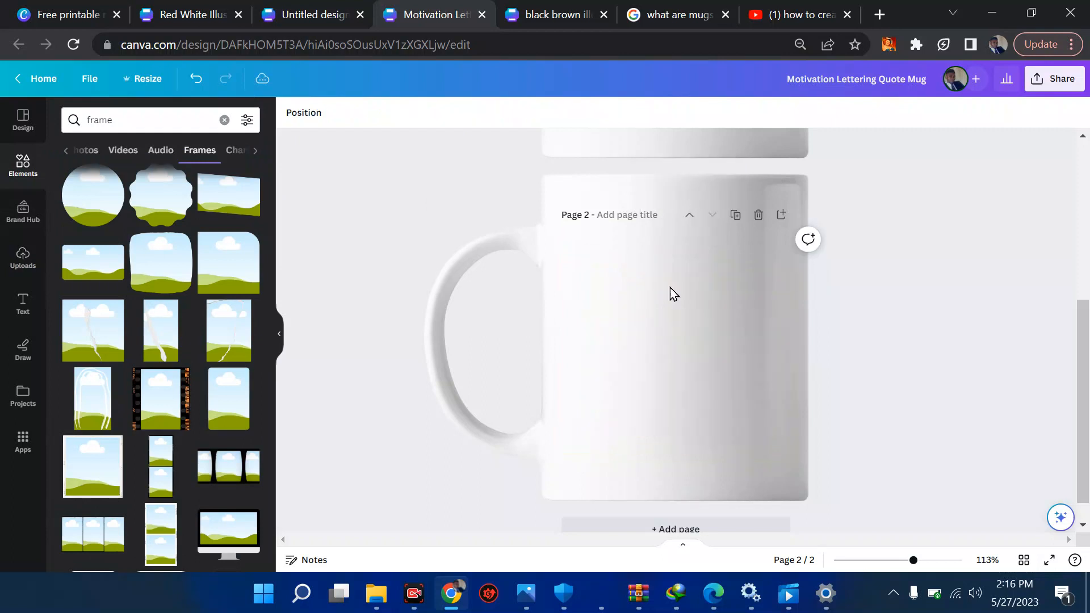
Add the torn-paper frame to page 2, try enlarging it, and undo the resize
left_click(219, 328)
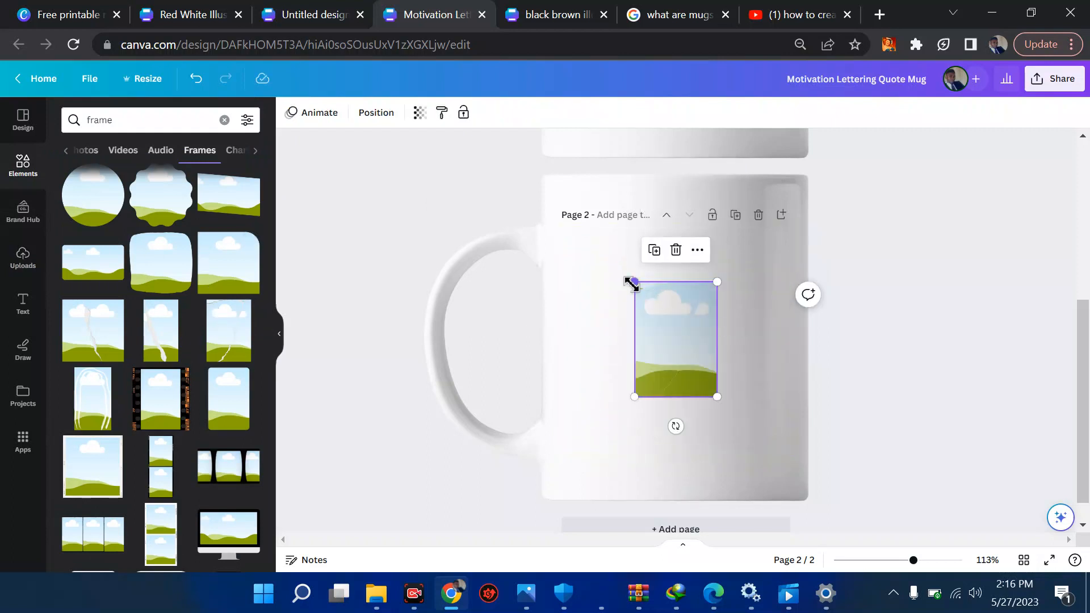
left_click_drag(634, 282, 587, 219)
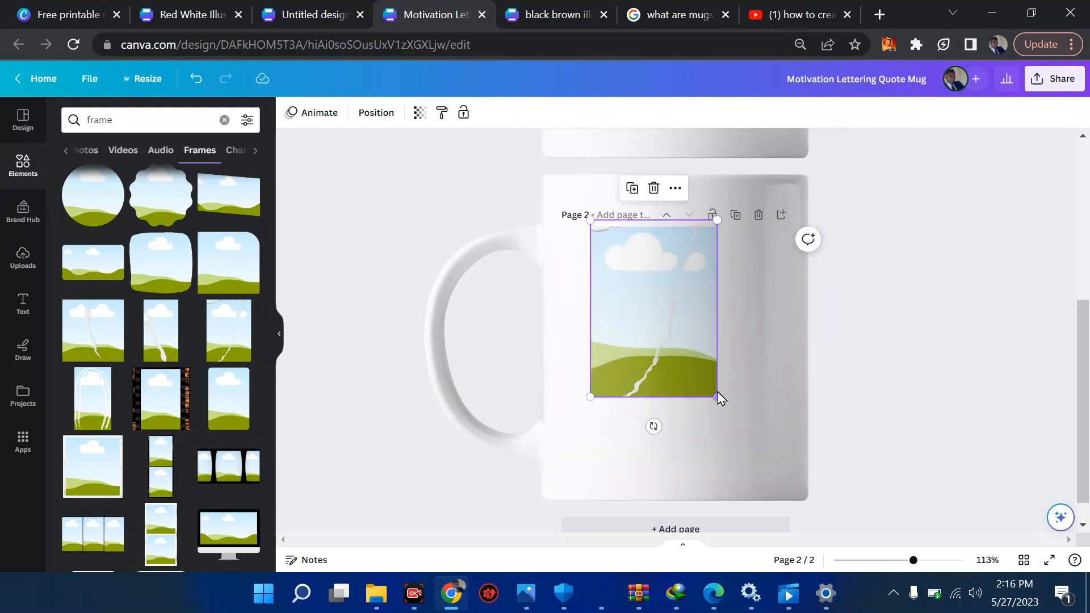
key("ctrl+z")
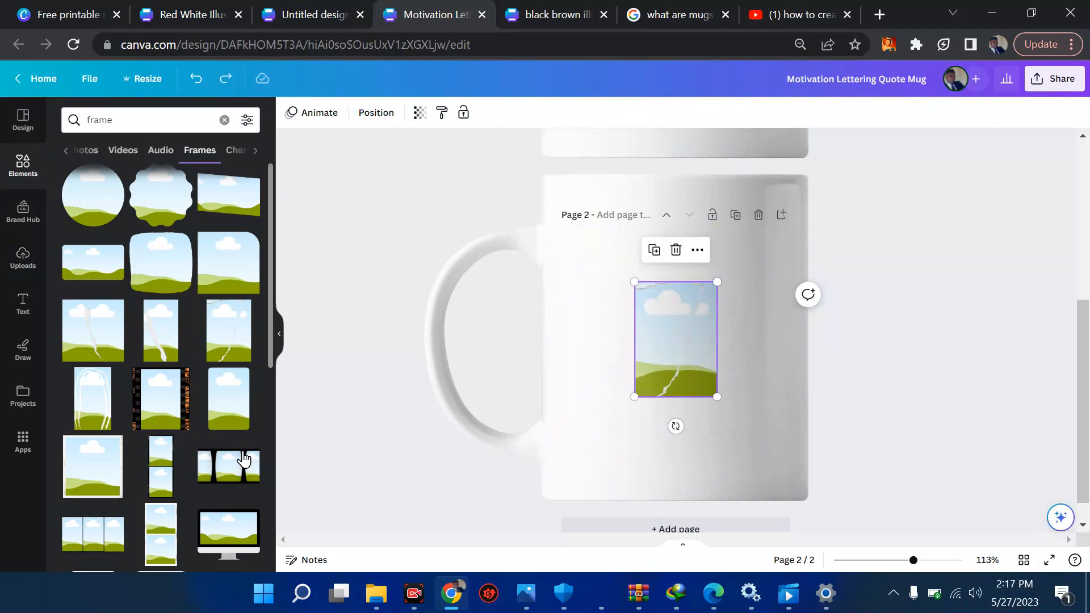
Try a rounded rectangular frame beside the torn-paper frame on page 2, and delete the rounded one
left_click(223, 412)
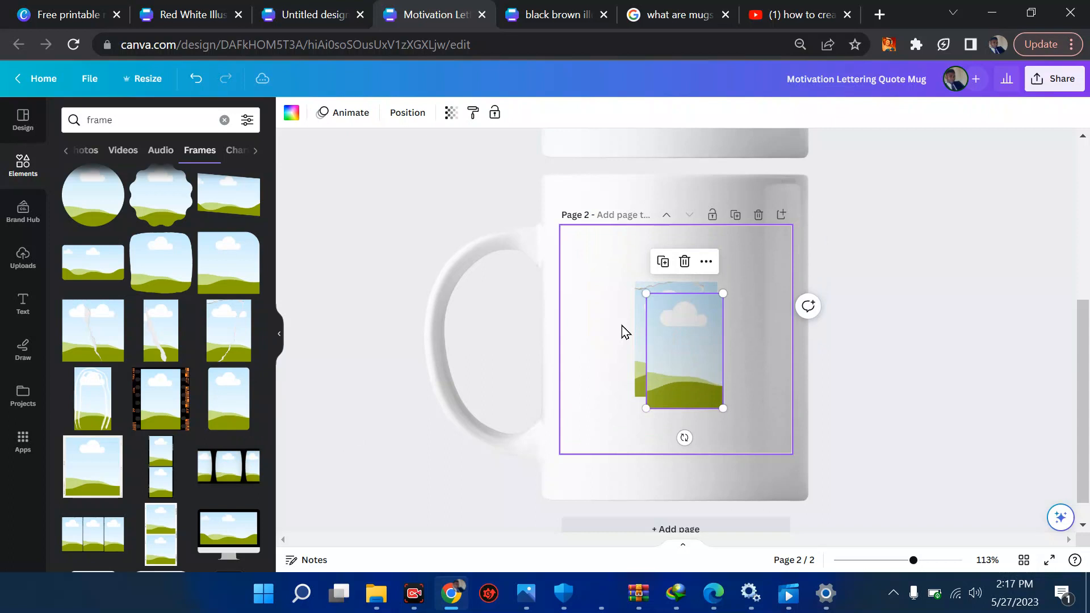
left_click(640, 296)
left_click_drag(670, 284, 605, 305)
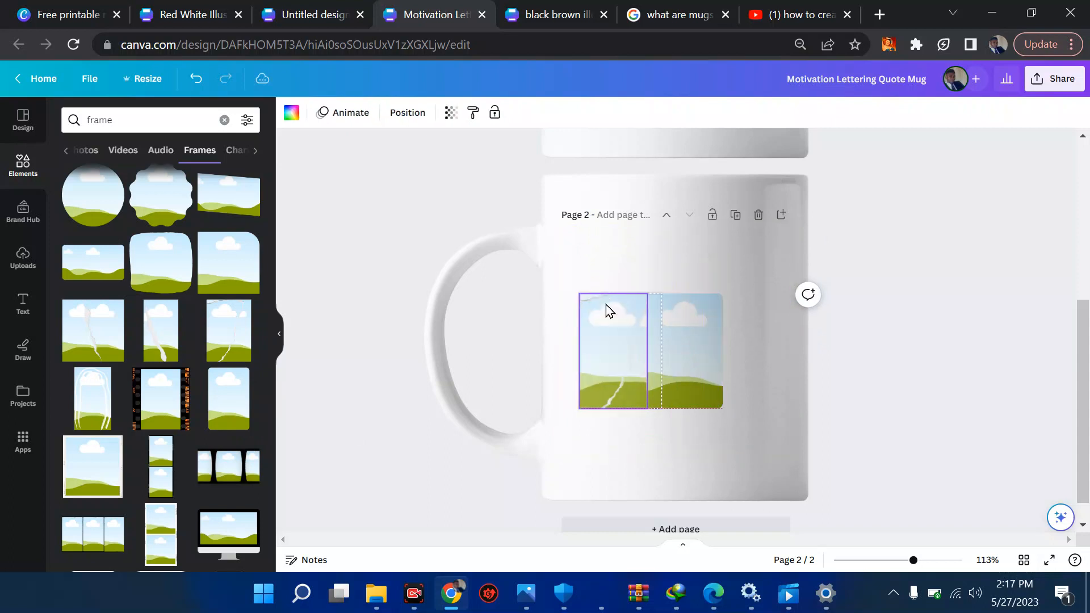
left_click(678, 334)
left_click(684, 261)
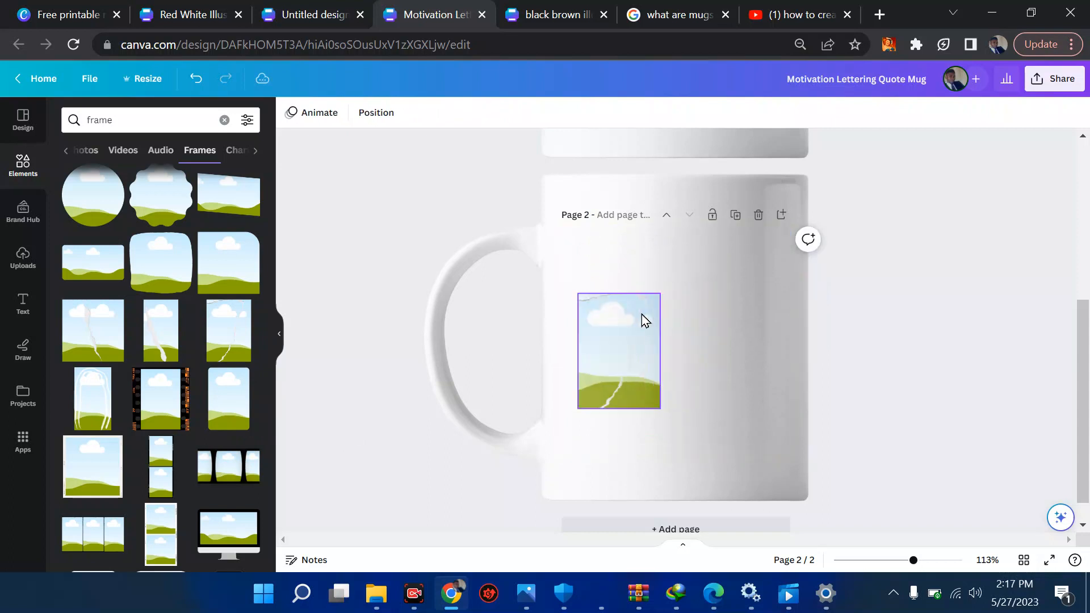
Reposition the torn-paper frame on page 2, and move it completely off the mug's design area
left_click(643, 319)
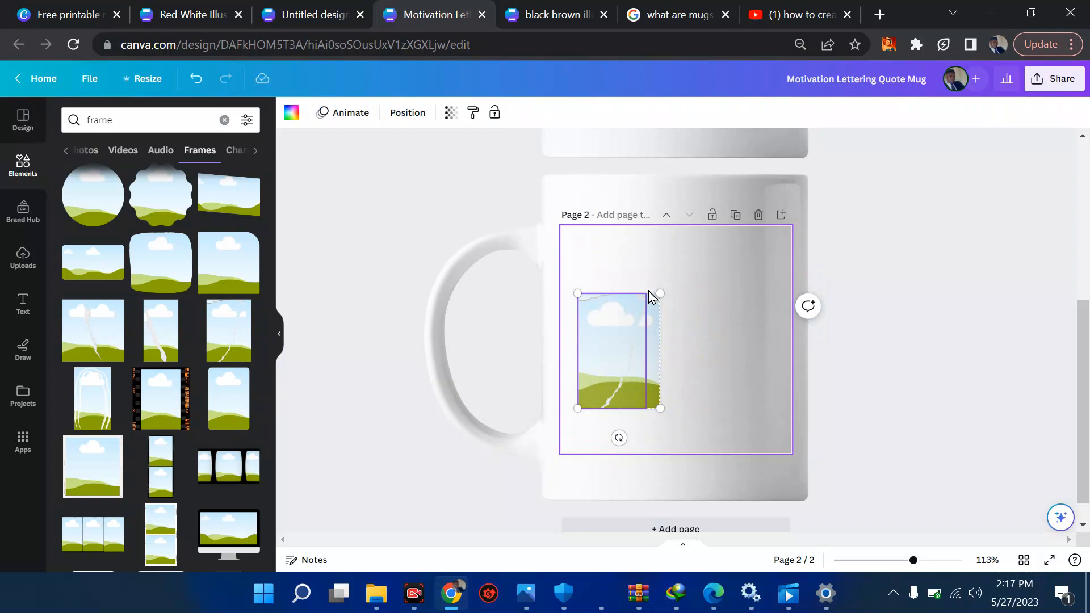
left_click_drag(644, 314, 667, 301)
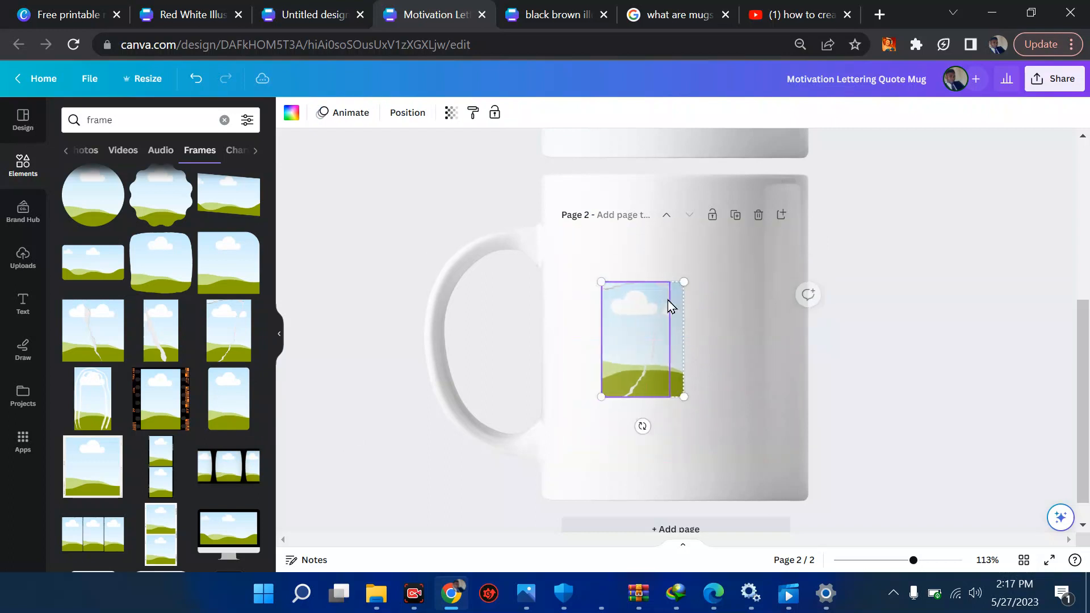
left_click(758, 355)
left_click(652, 325)
left_click(652, 325)
left_click(702, 310)
left_click(652, 306)
left_click_drag(656, 309, 1087, 342)
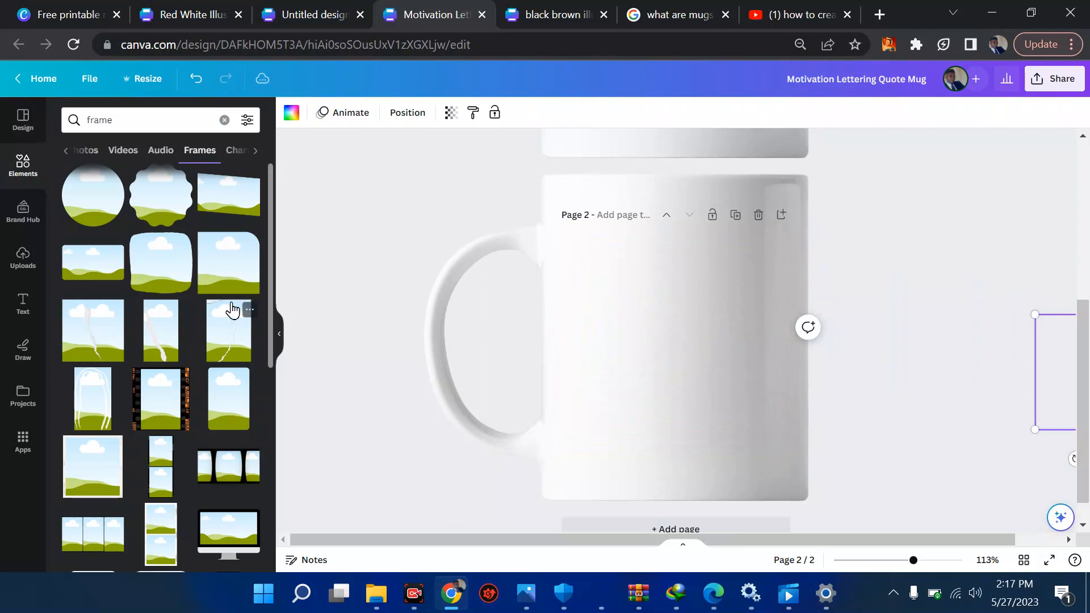
Add the smartphone frame to page 2, enlarge it to about 1.6 wide by 3.1 high, and centre it on the mug
scroll(240, 311, "down", 3)
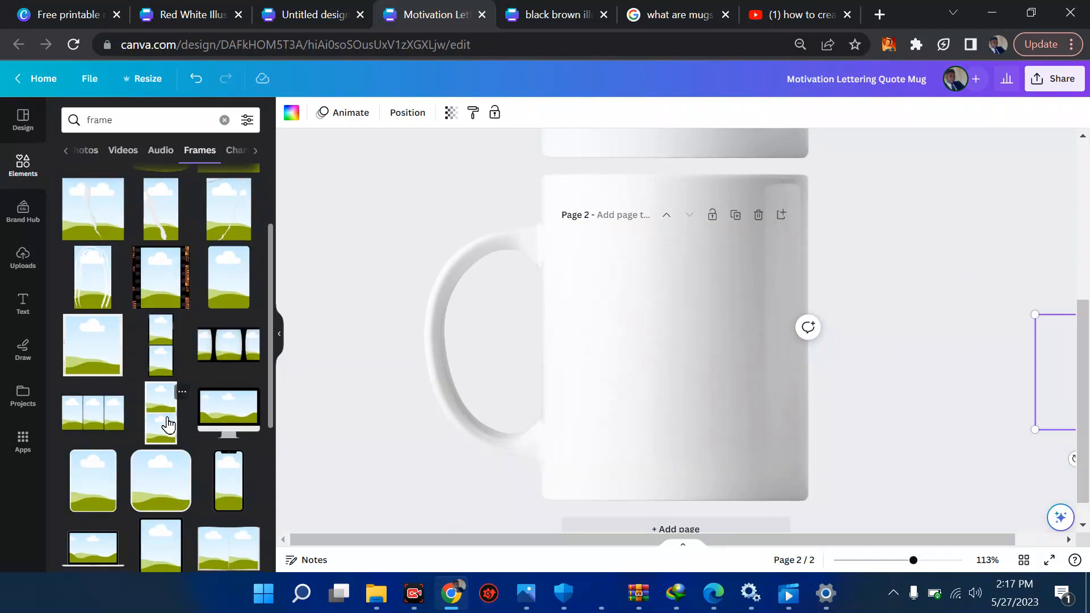
scroll(173, 469, "down", 2)
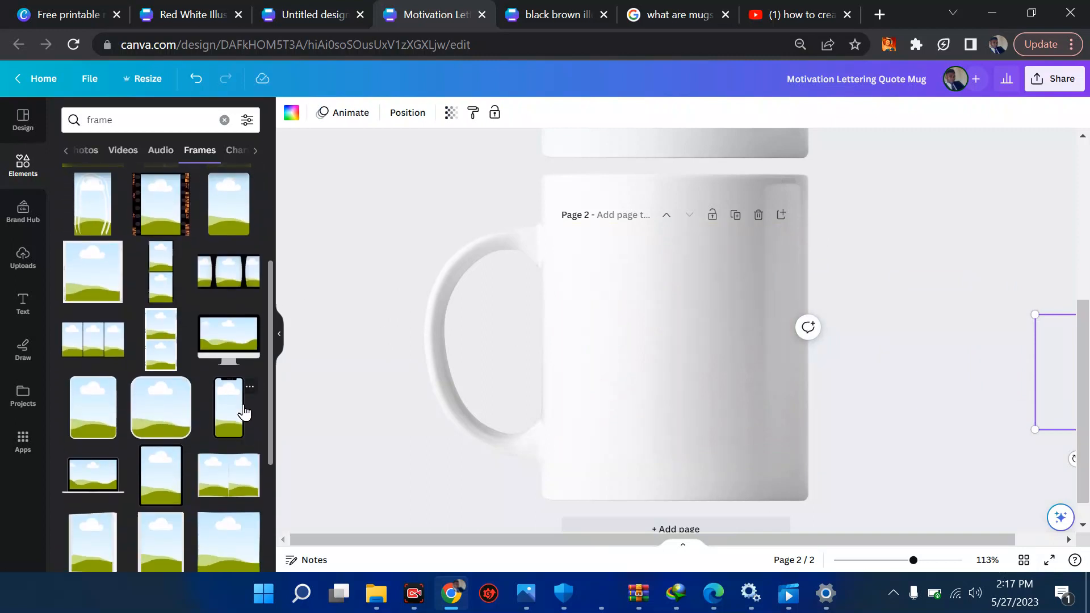
left_click(224, 418)
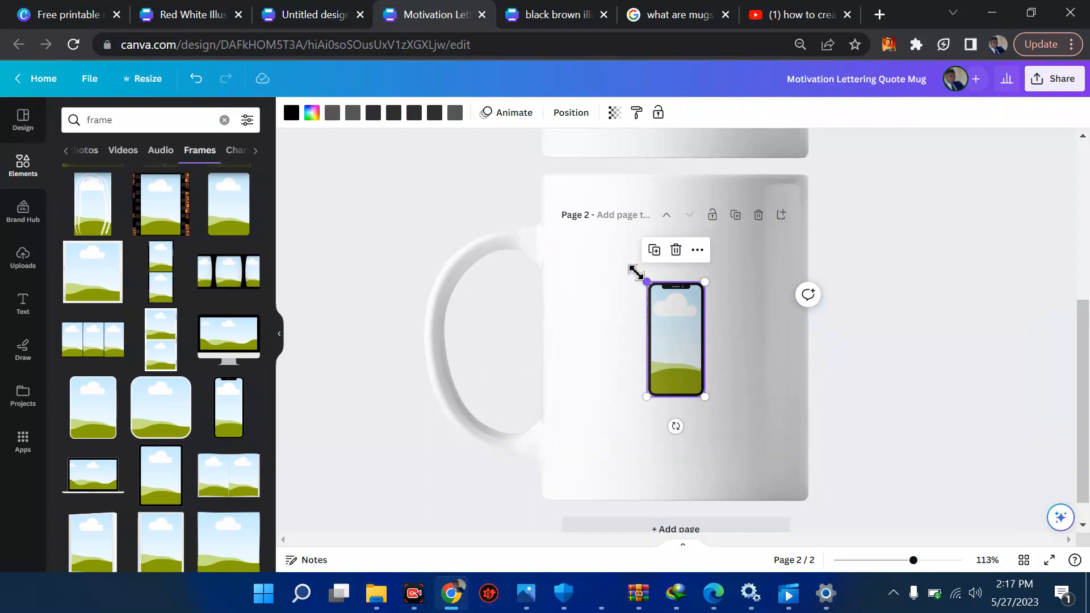
left_click_drag(646, 279, 562, 224)
left_click_drag(681, 304, 670, 339)
left_click_drag(710, 444, 776, 428)
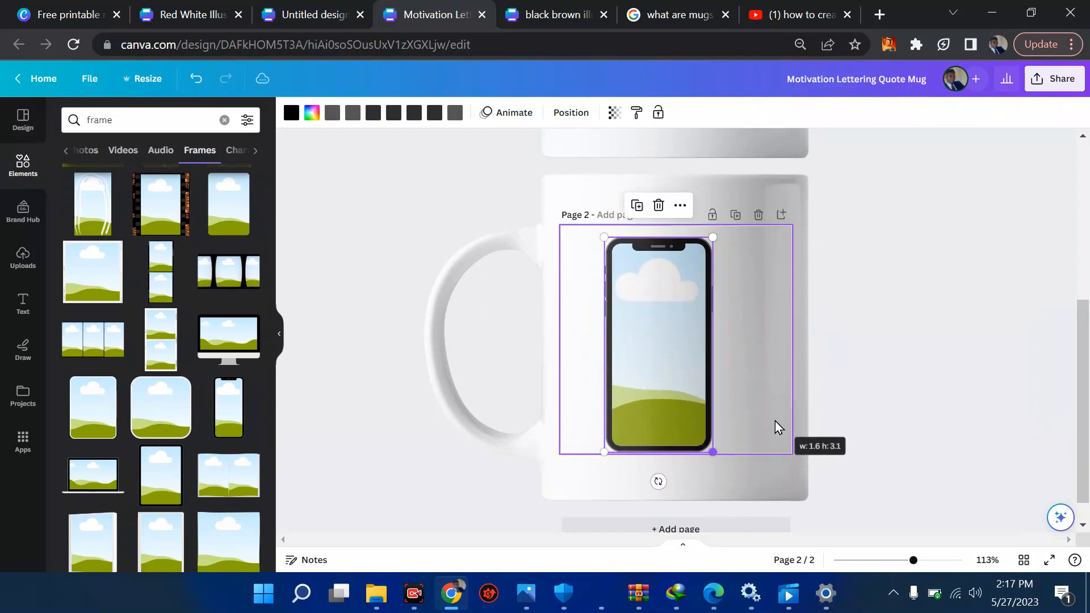
left_click_drag(657, 360, 677, 352)
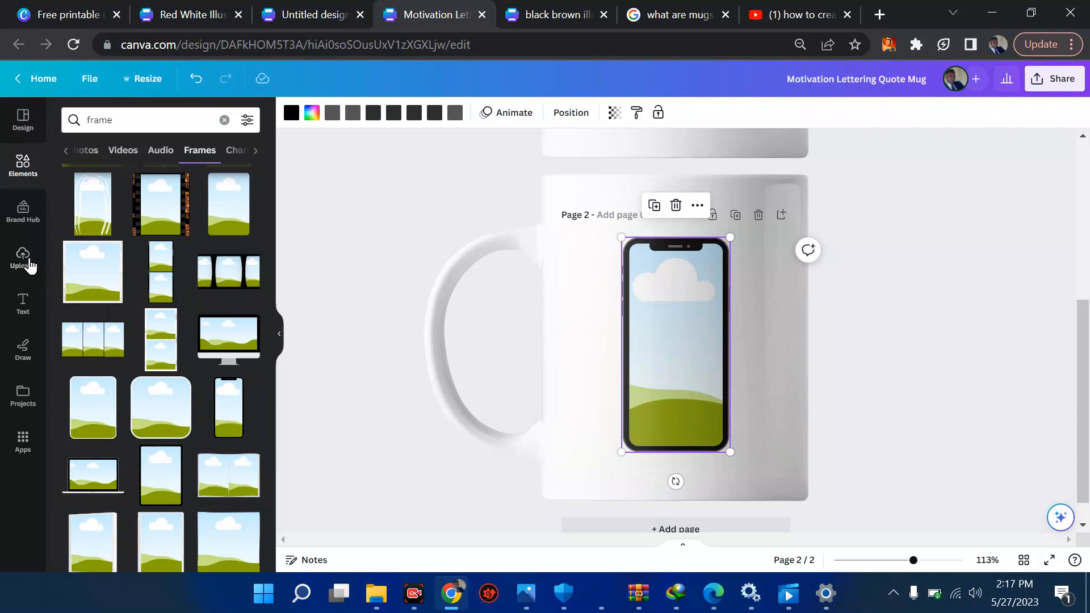
Fill the smartphone frame with the uploaded "We Are Hiring Now" image, and select the "Self Care" lettering graphic on page 1
left_click(25, 259)
left_click_drag(68, 244, 644, 340)
left_click(960, 358)
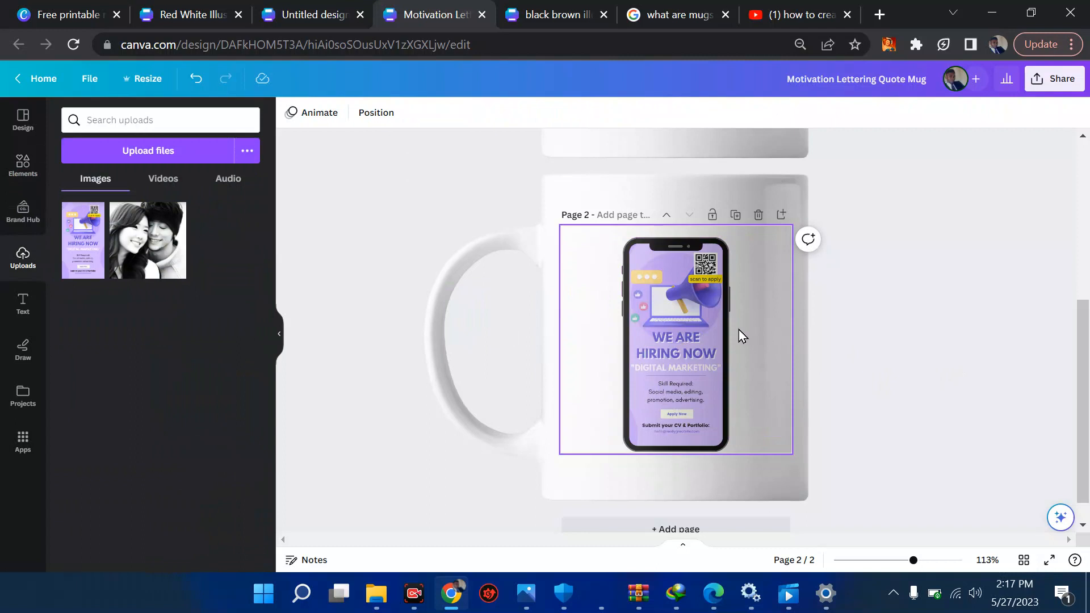
scroll(601, 268, "up", 5)
left_click(630, 270)
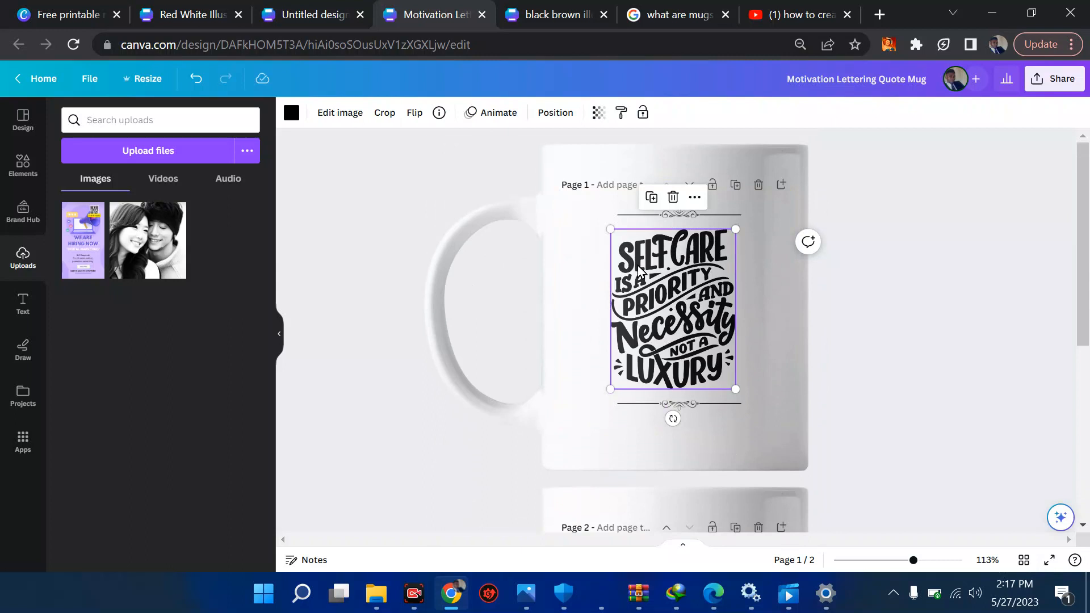
Recolor the "Self Care" lettering on page 1 to bright red, and enlarge it slightly toward its lower-right corner
left_click(290, 113)
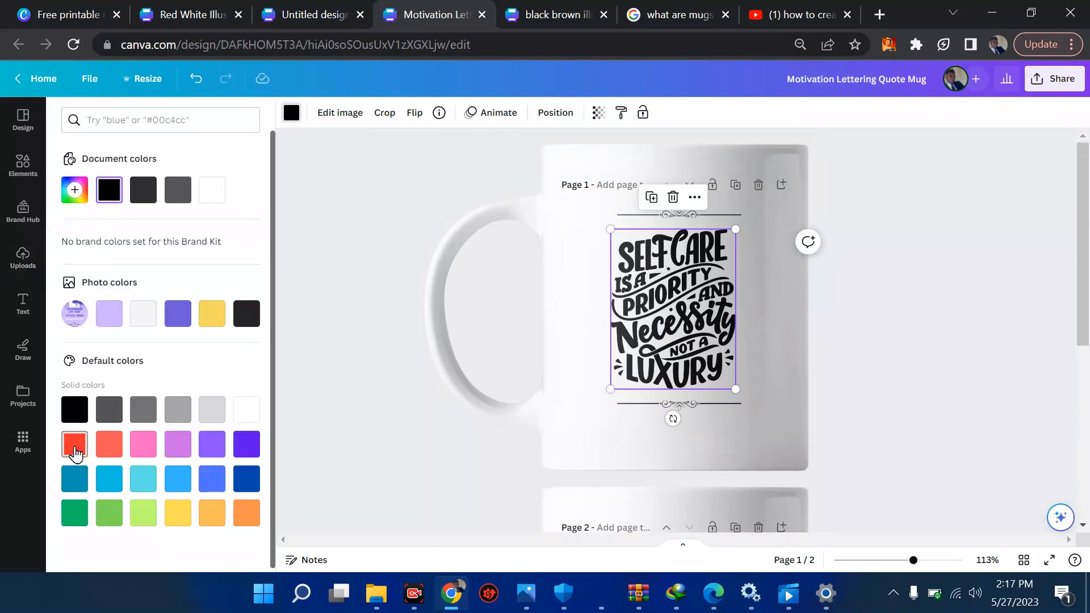
left_click(74, 445)
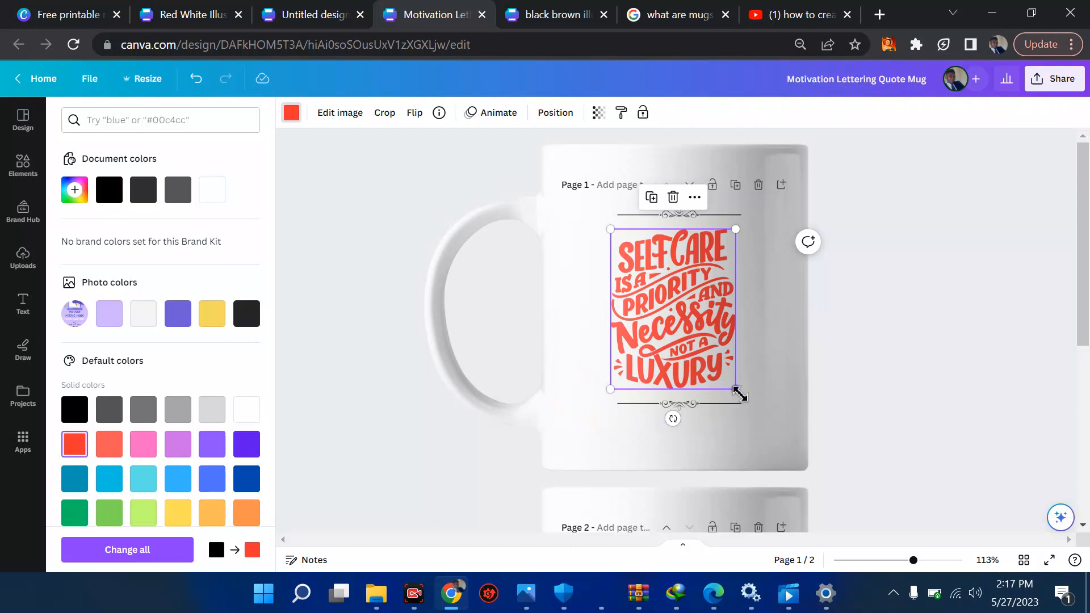
left_click_drag(740, 393, 751, 410)
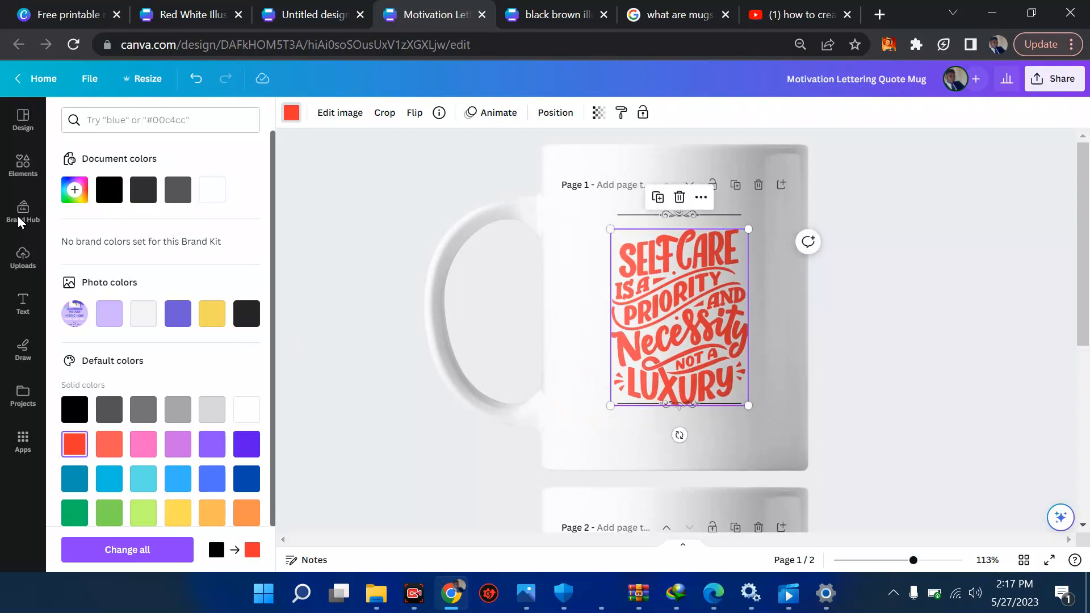
Search the elements for "love" across all categories, and add the solid red heart graphic to page 1
left_click(19, 168)
left_click(73, 120)
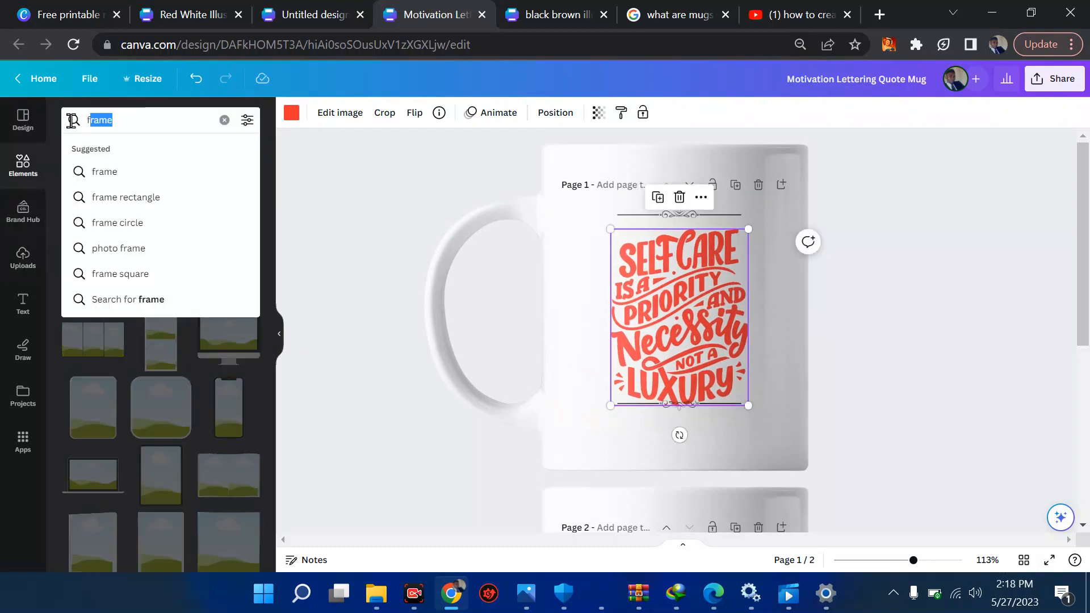
type("love")
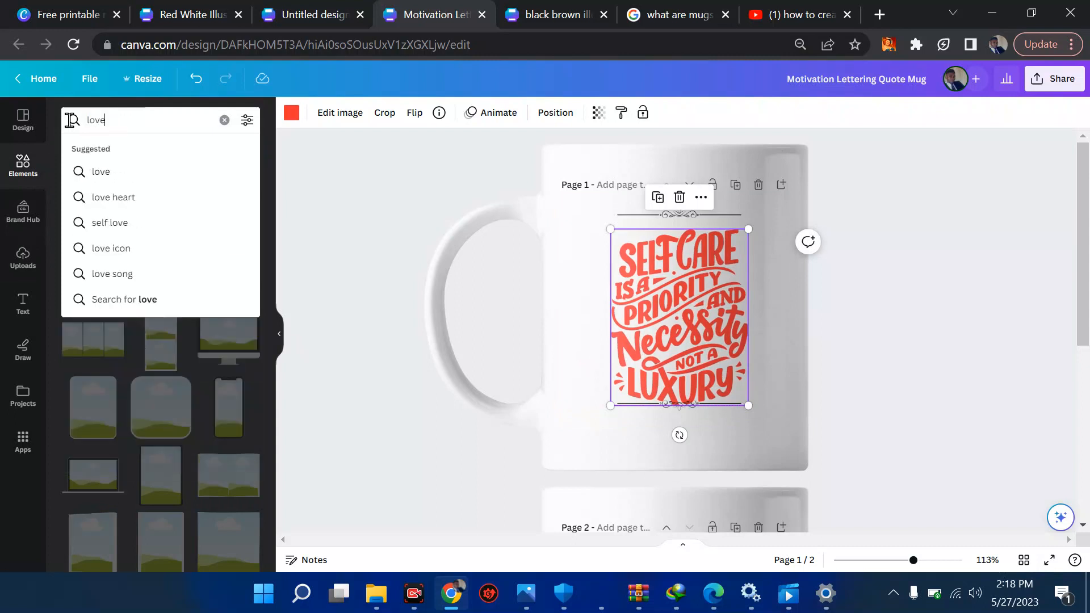
key("Return")
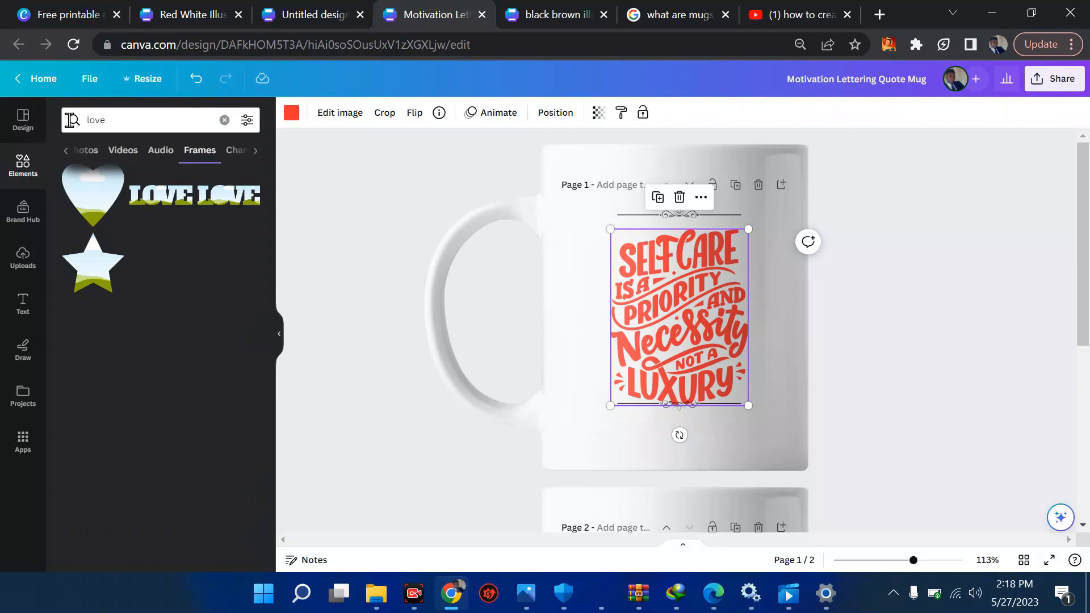
left_click(65, 151)
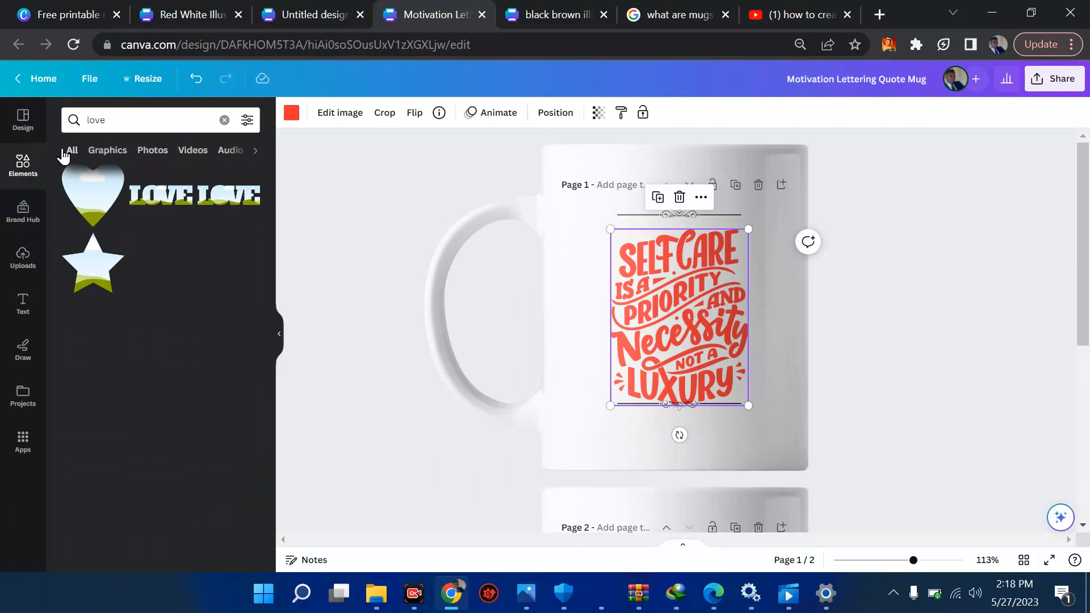
left_click(72, 151)
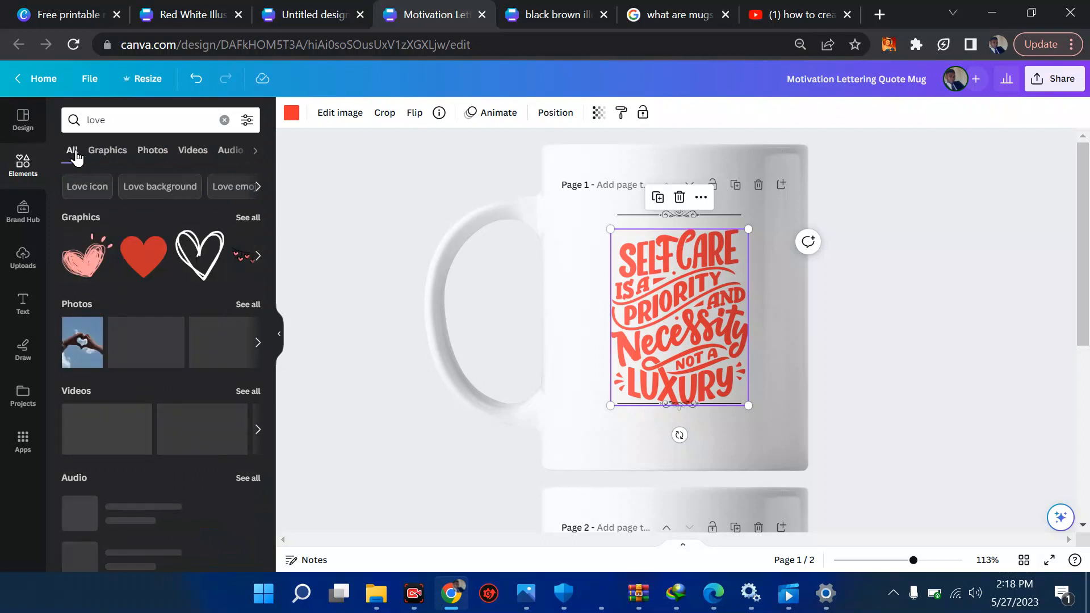
left_click(143, 267)
Shrink the red heart to a small accent, and place it just beyond the lower-right corner of the lettering on page 1
left_click_drag(663, 326, 740, 443)
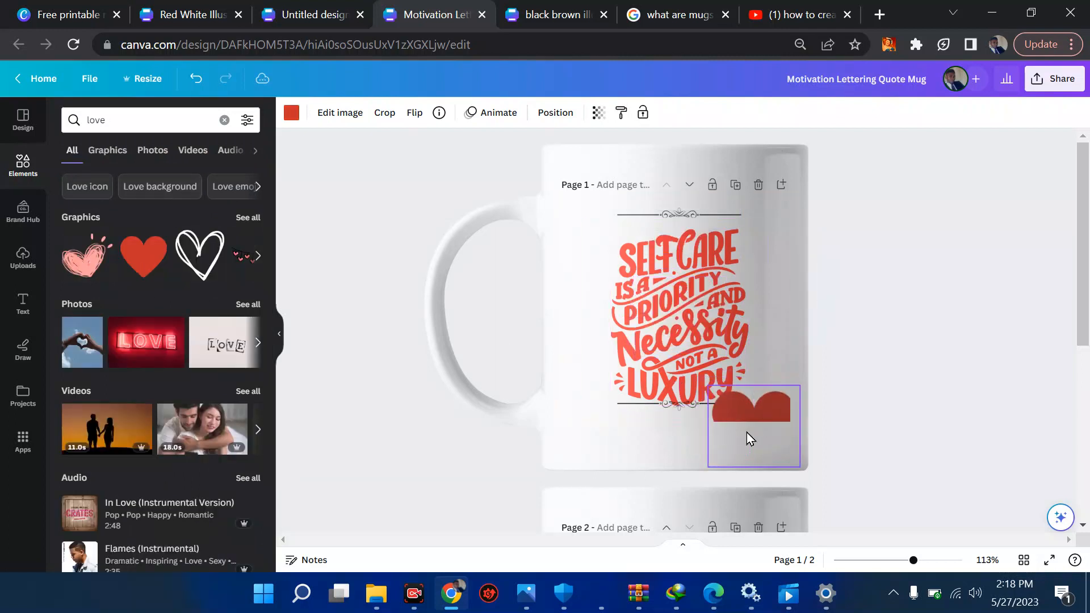
left_click_drag(710, 387, 761, 396)
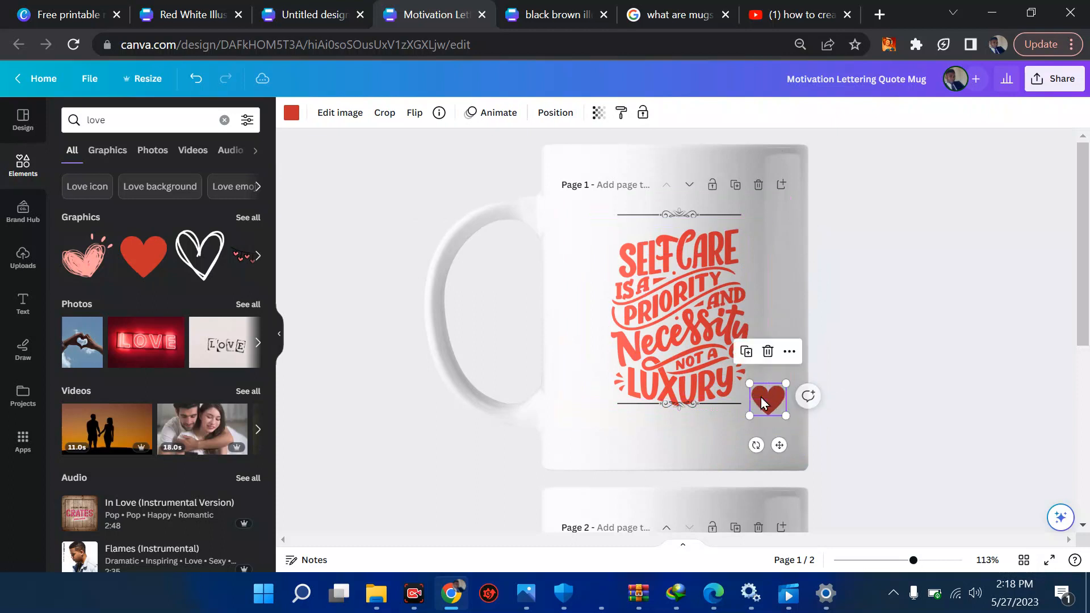
left_click(876, 370)
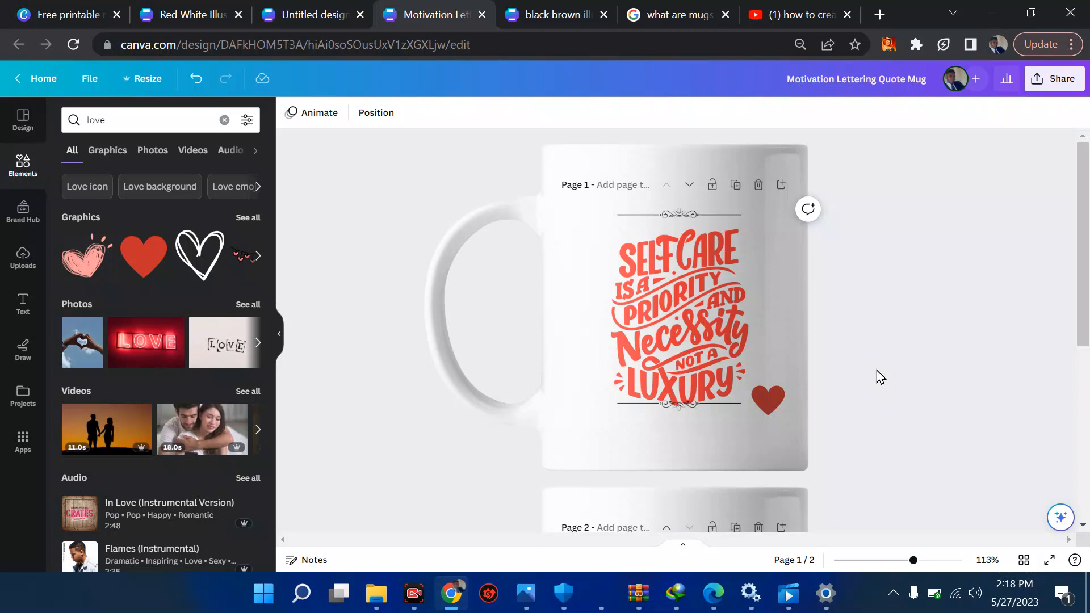
Download all pages of the mug design as PNG at size 1
left_click(1051, 78)
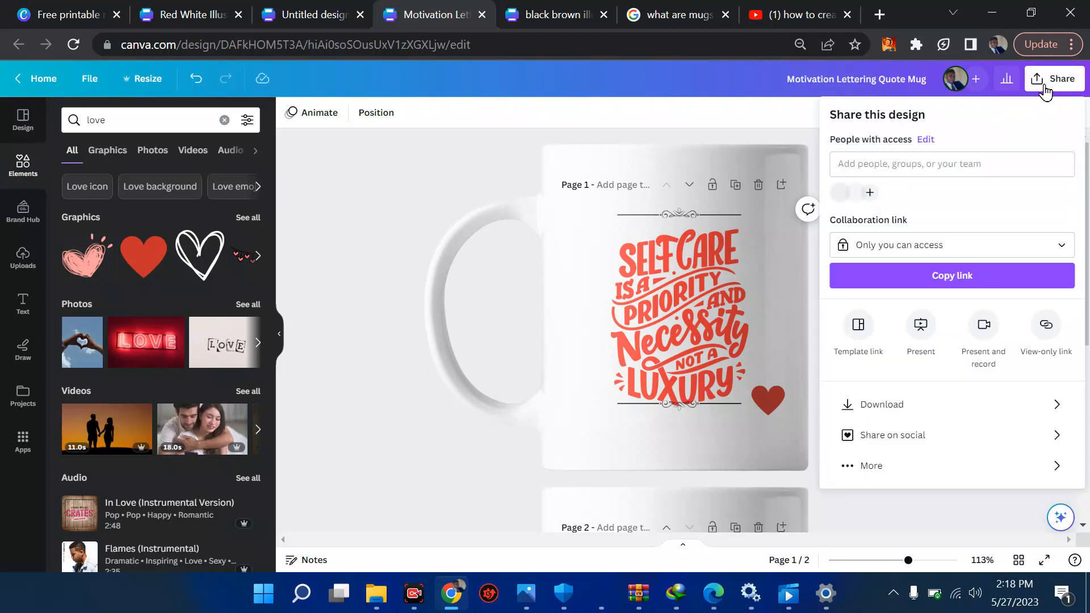
left_click(906, 404)
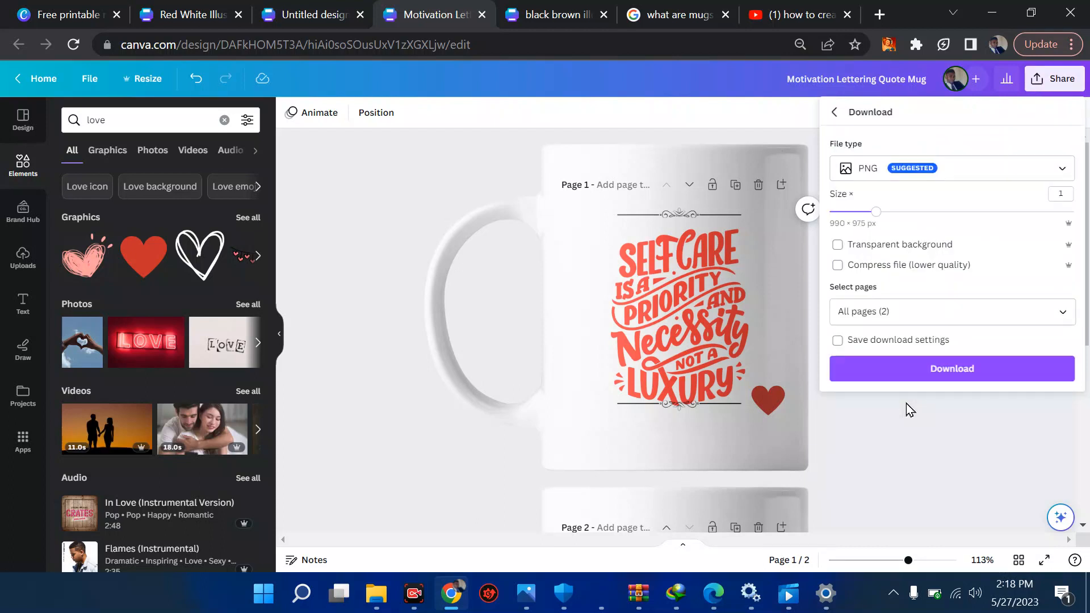
left_click(929, 376)
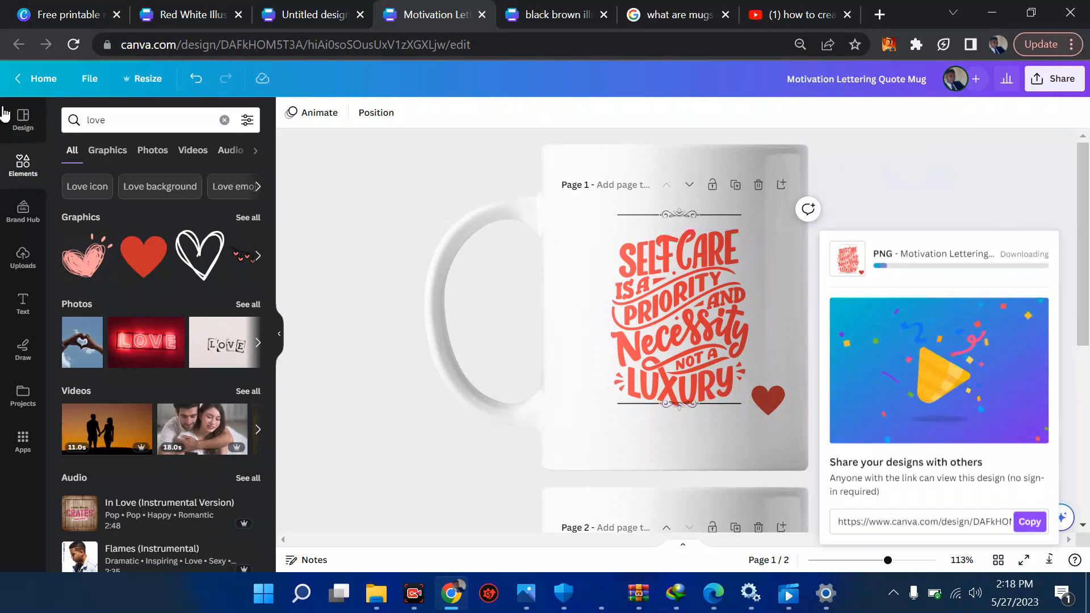
Add a third page to the mug design, and apply the dark blue "Make Today Great" template to it
left_click(23, 125)
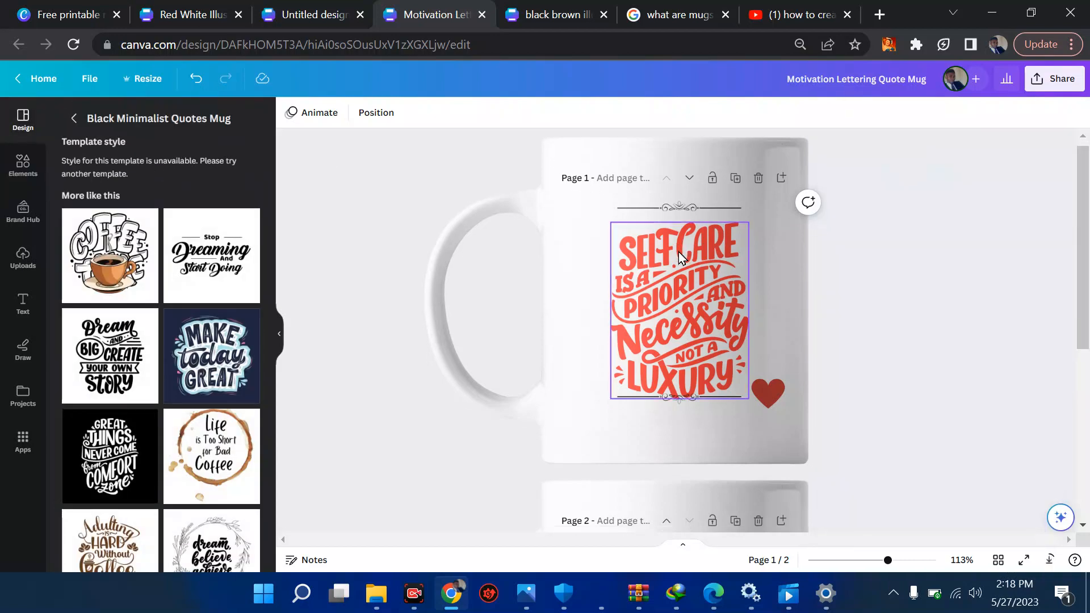
scroll(679, 251, "down", 5)
left_click(685, 499)
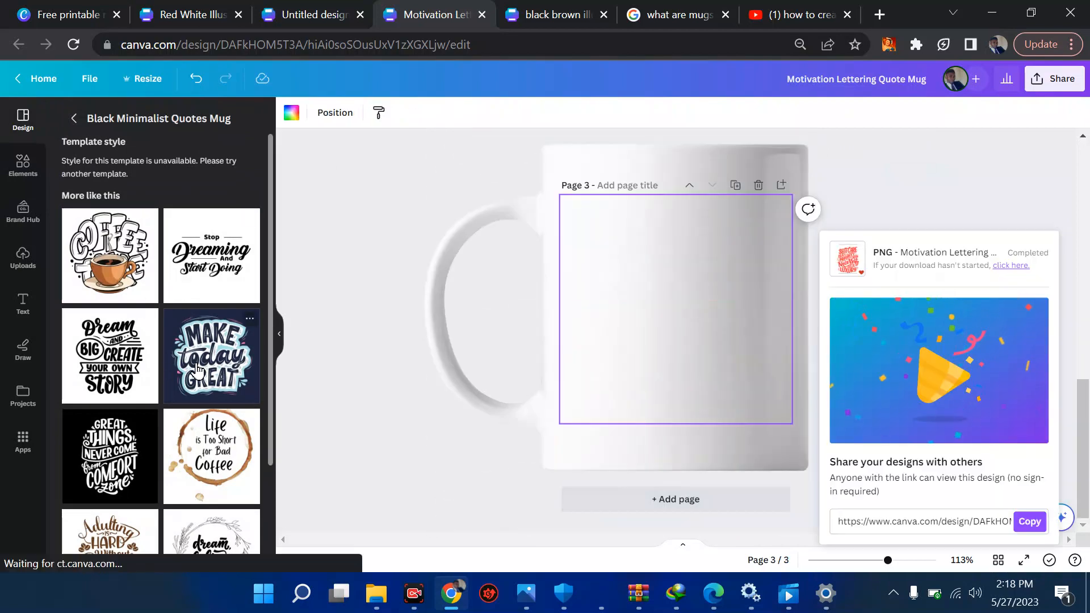
left_click(167, 373)
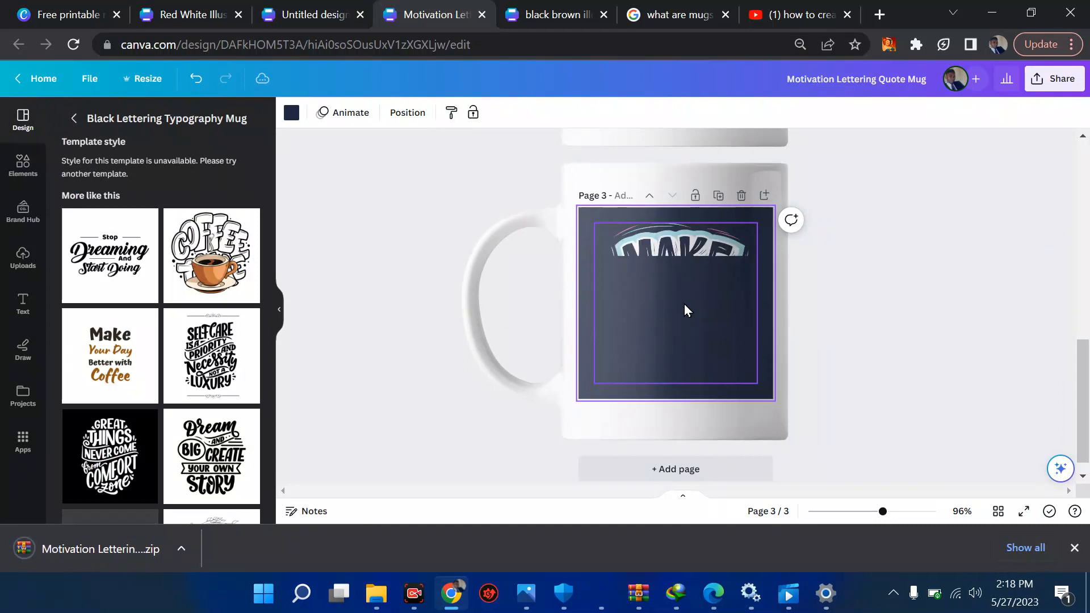
Change the background of page 3 from dark navy to white (#ffffff)
left_click(654, 268)
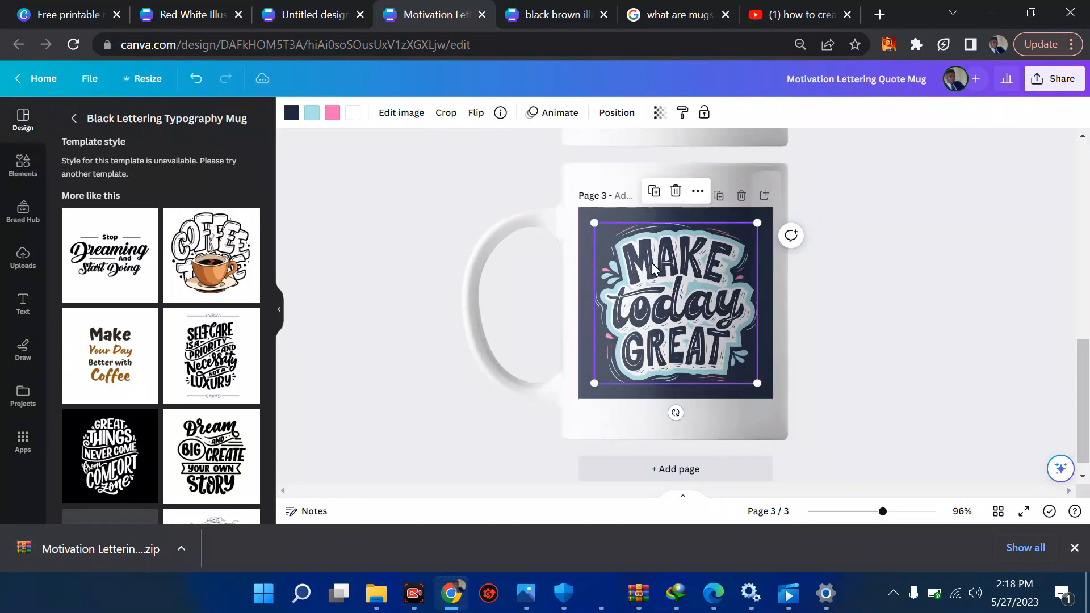
left_click(598, 216)
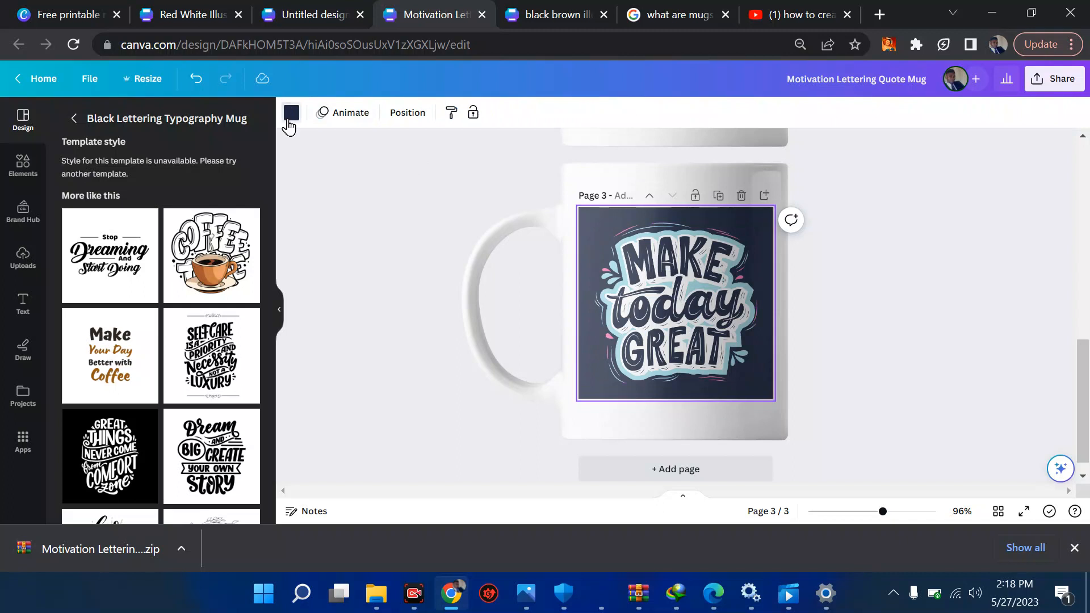
left_click(290, 113)
left_click(178, 225)
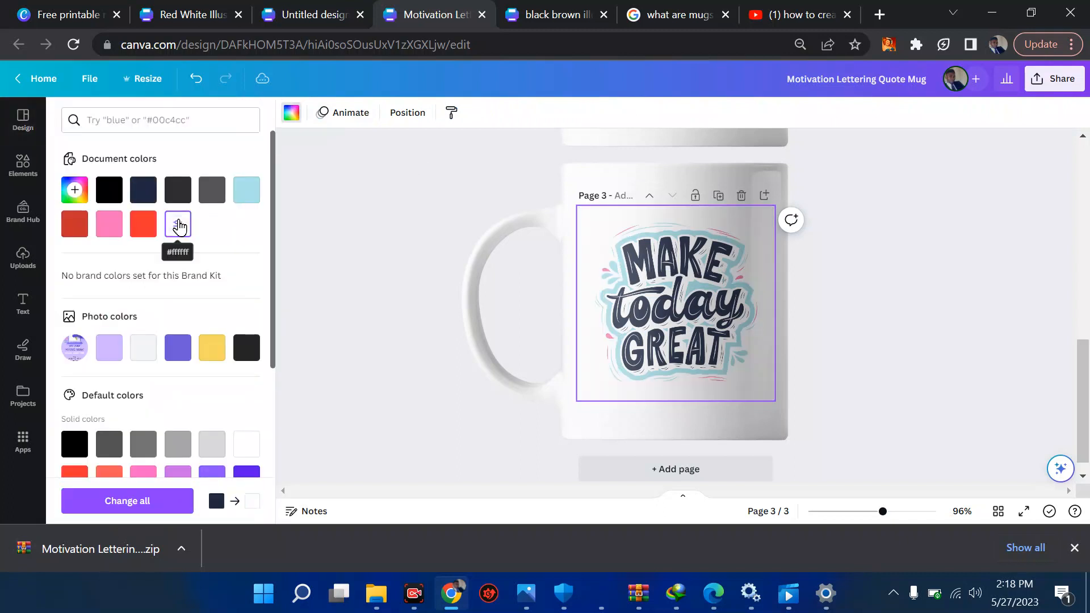
Recolor the pink accents of the "Make Today Great" lettering on page 3 to the yellow from the photo colors
left_click(606, 267)
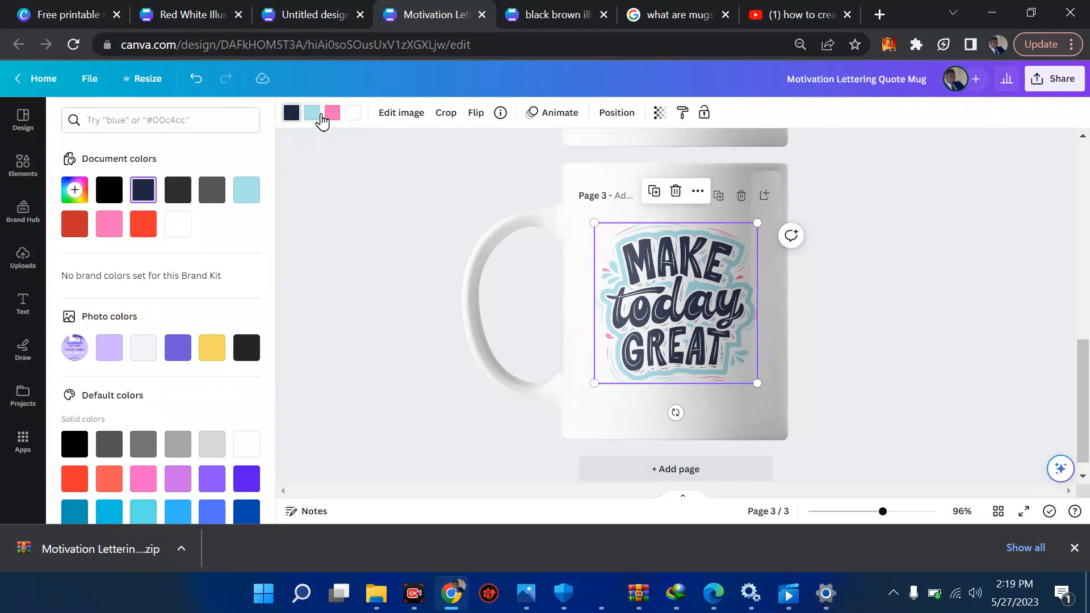
left_click(332, 115)
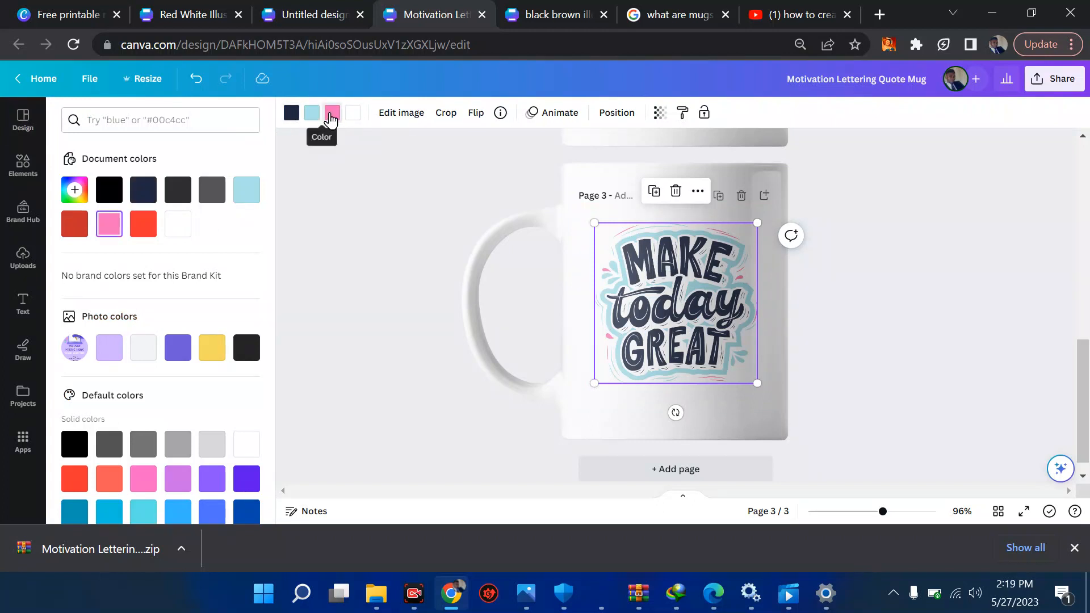
left_click(331, 115)
left_click(331, 116)
left_click(212, 350)
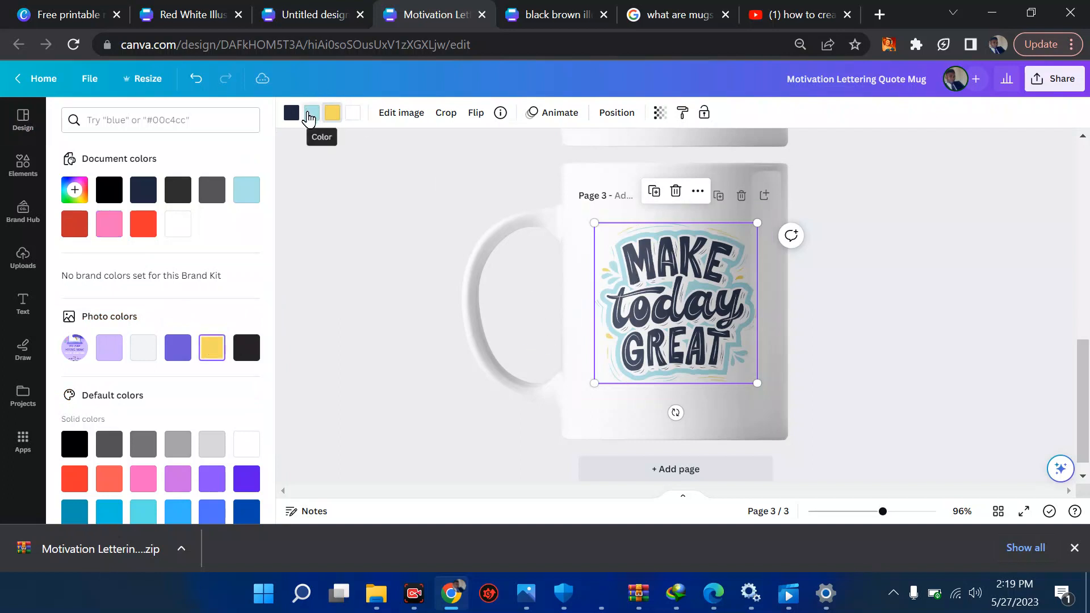
Recolor the light blue outline of the "Make Today Great" lettering to black, and its navy letters to bright red
left_click(309, 113)
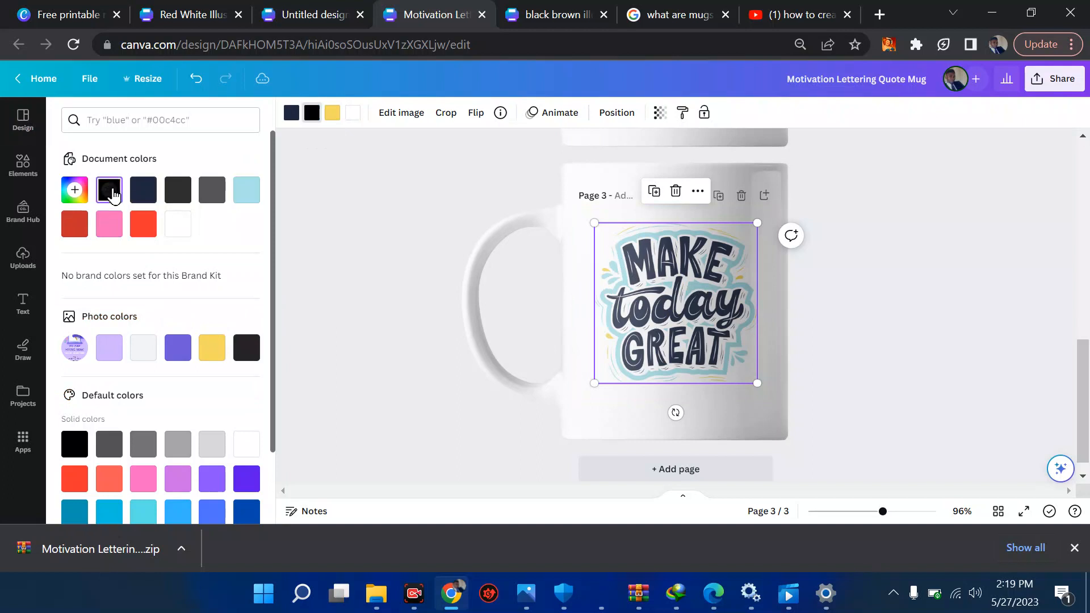
left_click(109, 189)
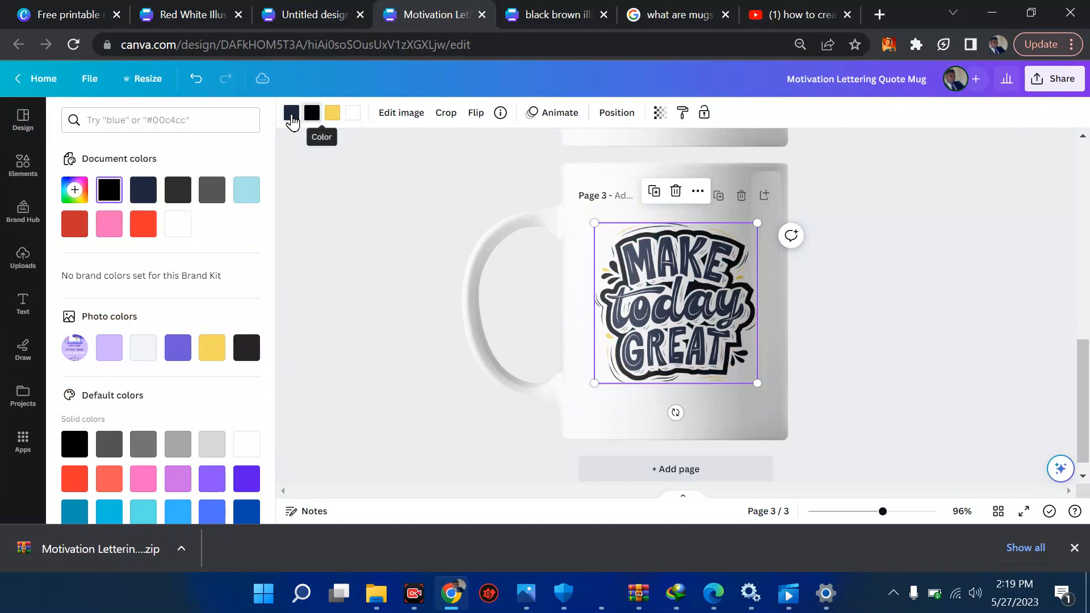
left_click(291, 113)
left_click(145, 225)
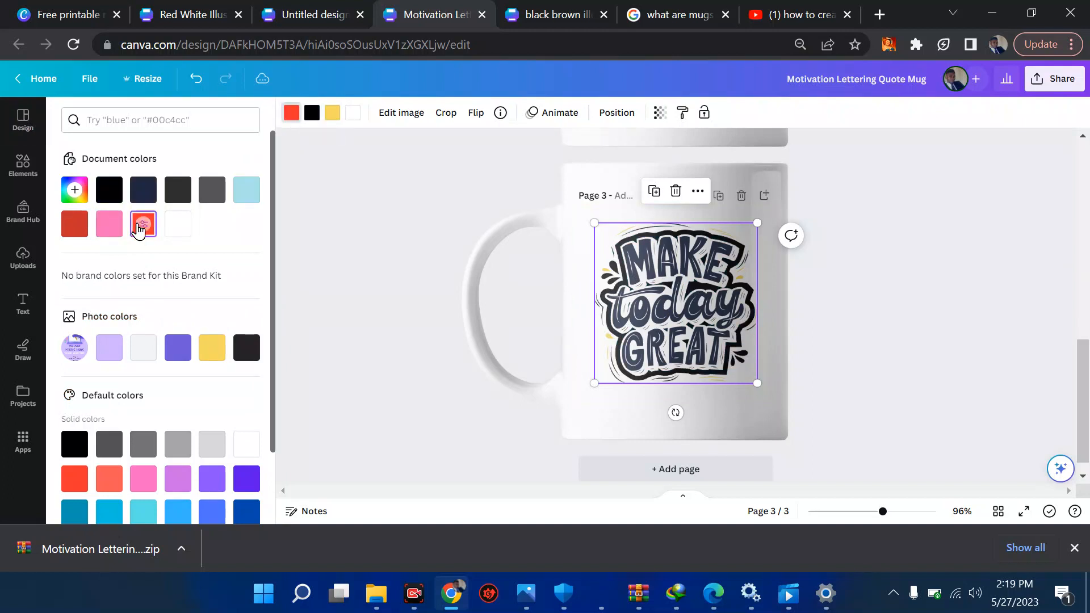